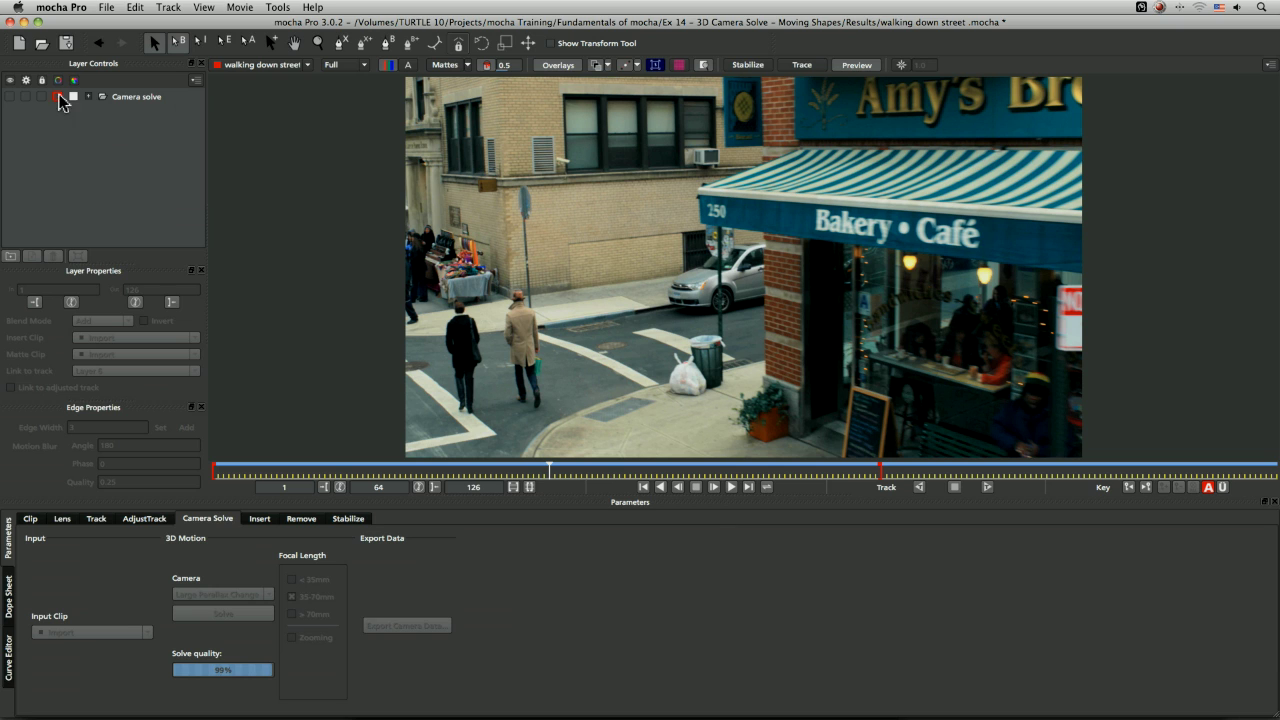
- Select the Camera solve layer so its tracked shape outlines overlay the street clip
{"action": "left_click", "coordinate": [170, 97]}
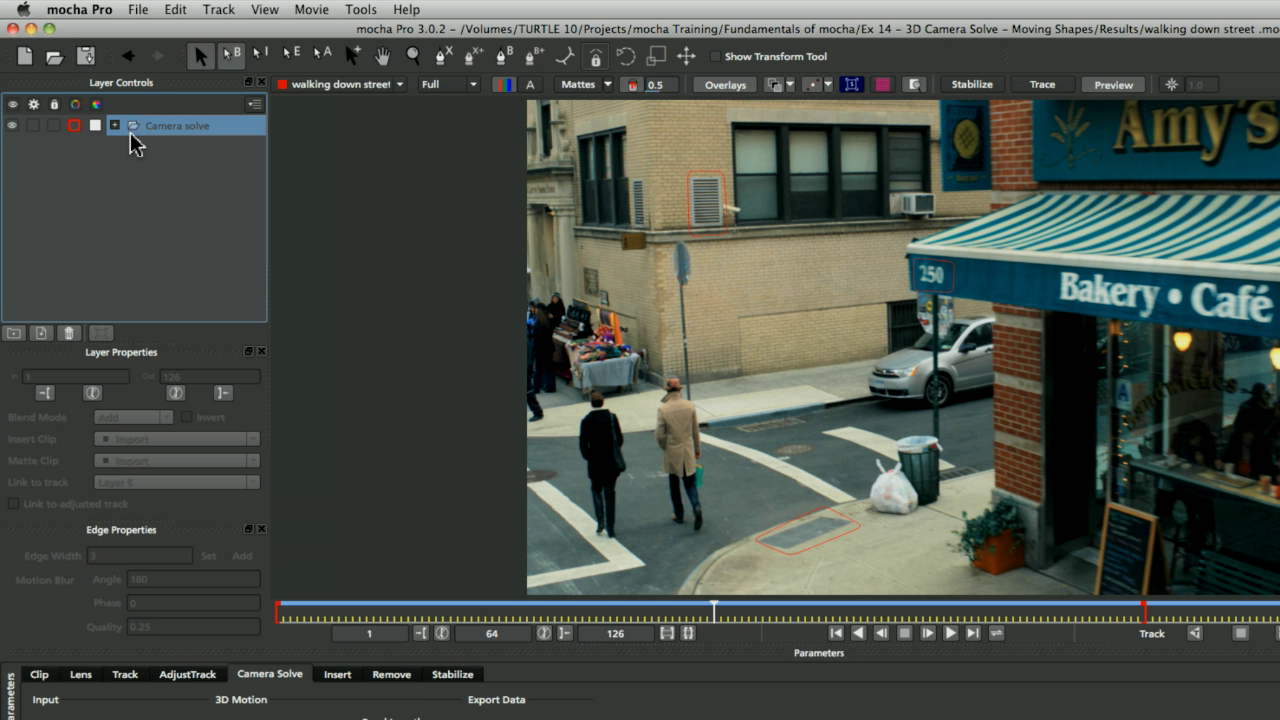
- Expand Camera solve and colour Layer 4 pale green and Layer 5 pale pink
{"action": "left_click", "coordinate": [114, 125]}
{"action": "left_click", "coordinate": [74, 146]}
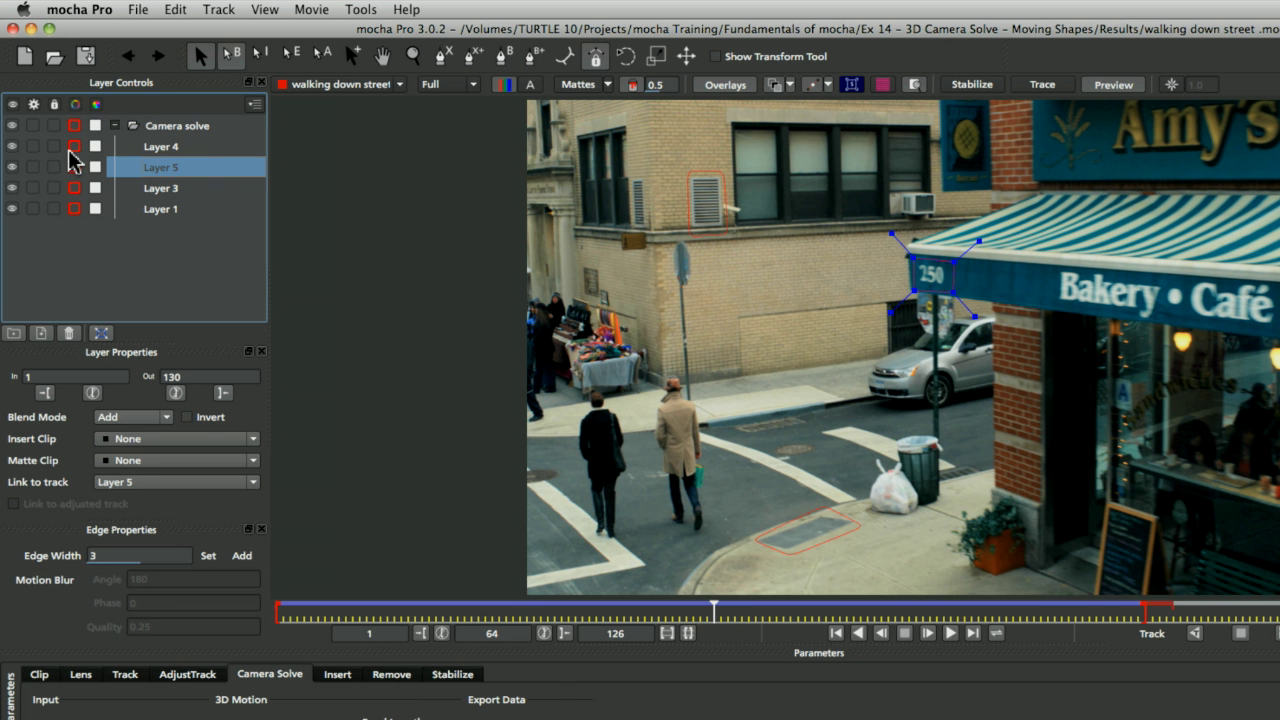
{"action": "left_click", "coordinate": [438, 480]}
{"action": "left_click", "coordinate": [501, 646]}
{"action": "left_click", "coordinate": [74, 167]}
{"action": "left_click", "coordinate": [450, 516]}
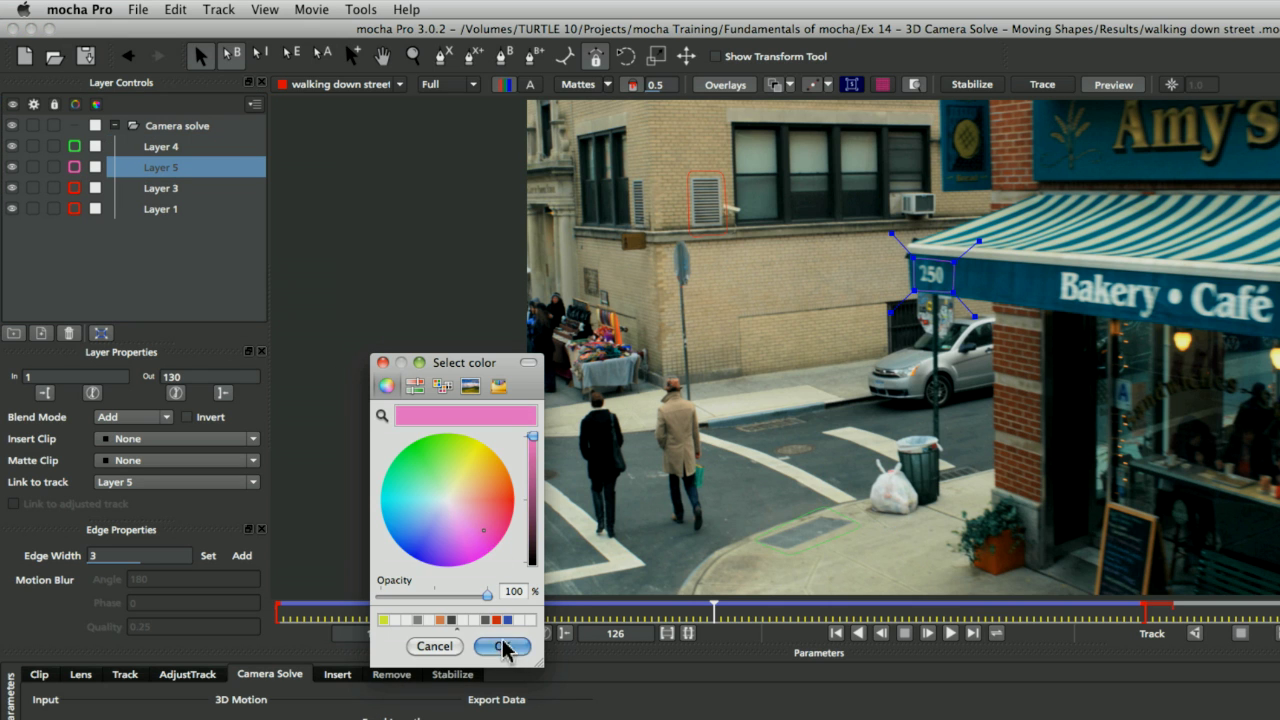
{"action": "left_click", "coordinate": [502, 646]}
- Colour Layer 3 blue and Layer 1 orange
{"action": "left_click", "coordinate": [74, 188]}
{"action": "left_click", "coordinate": [429, 550]}
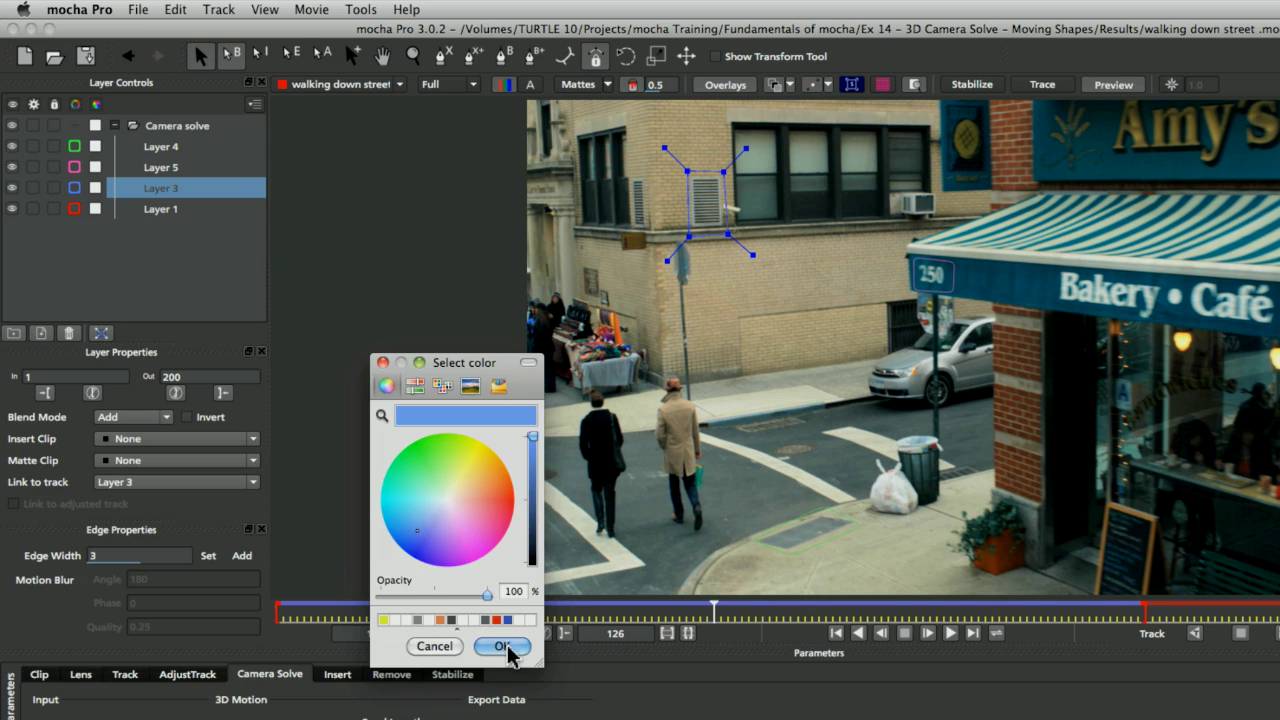
{"action": "left_click", "coordinate": [505, 646]}
{"action": "left_click", "coordinate": [74, 209]}
{"action": "left_click", "coordinate": [484, 470]}
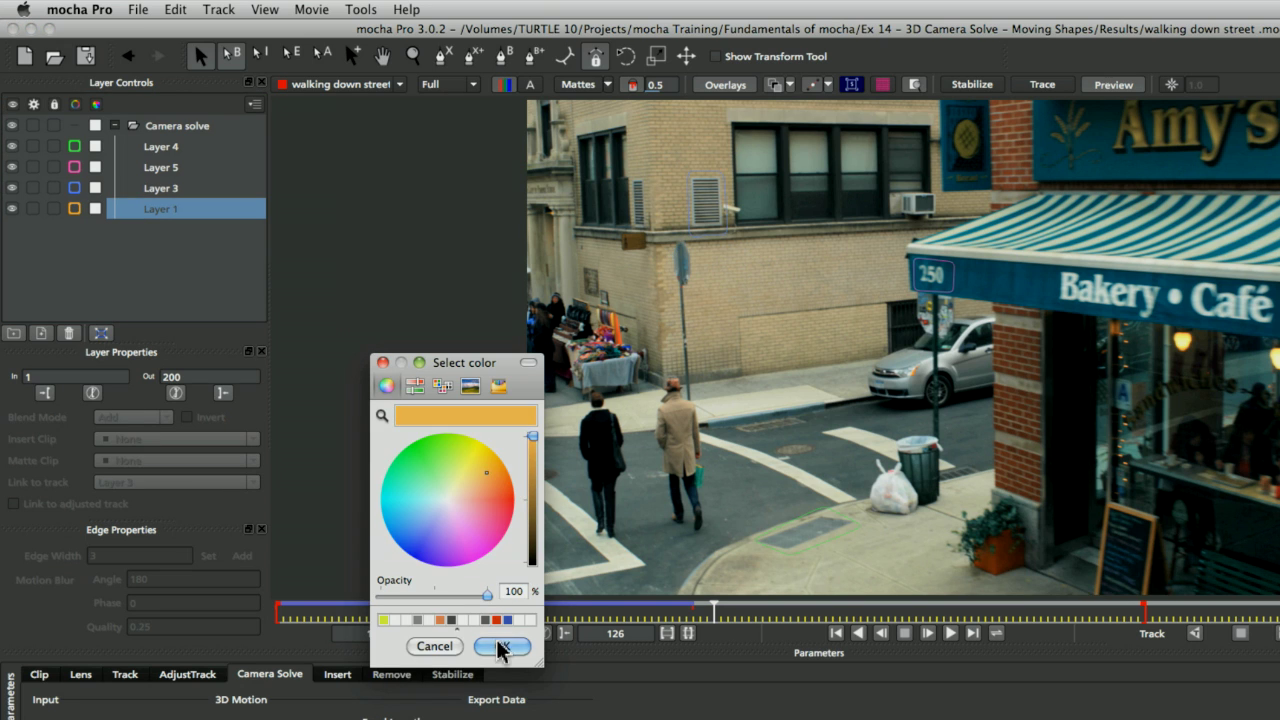
{"action": "left_click", "coordinate": [503, 646]}
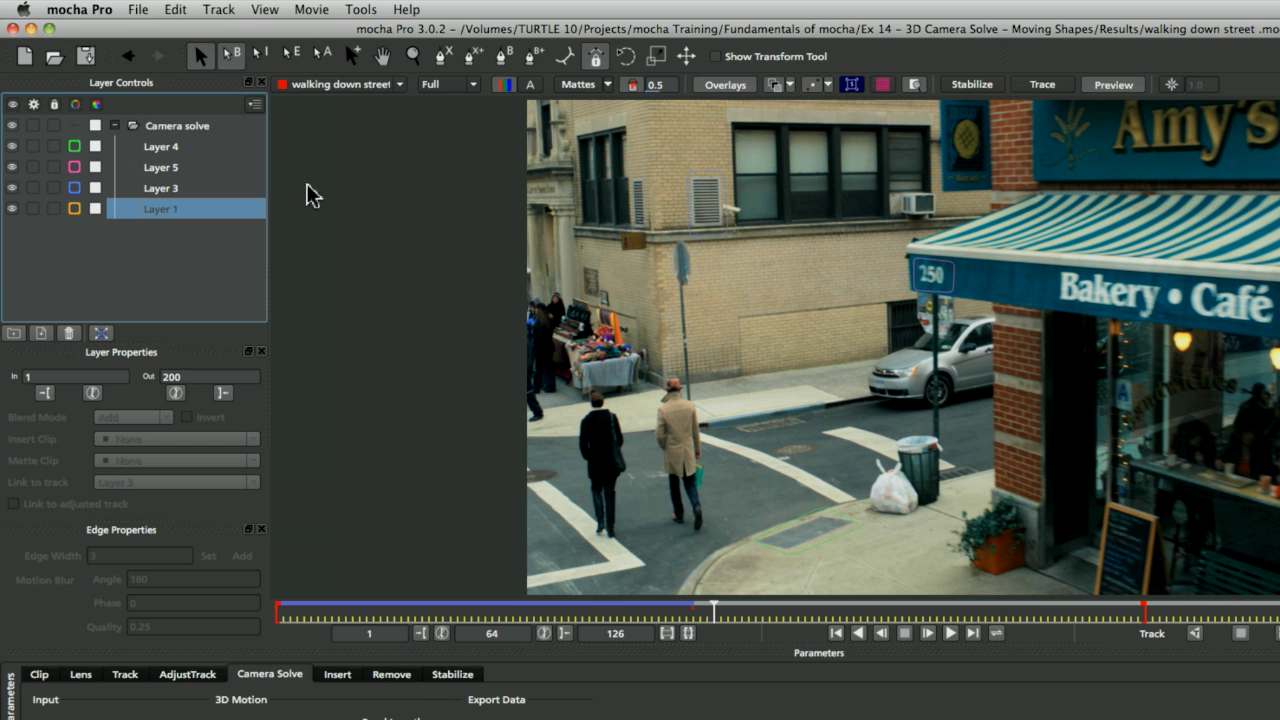
- Step back a few frames and turn on shaded Mattes in the viewer
{"action": "left_click", "coordinate": [648, 614]}
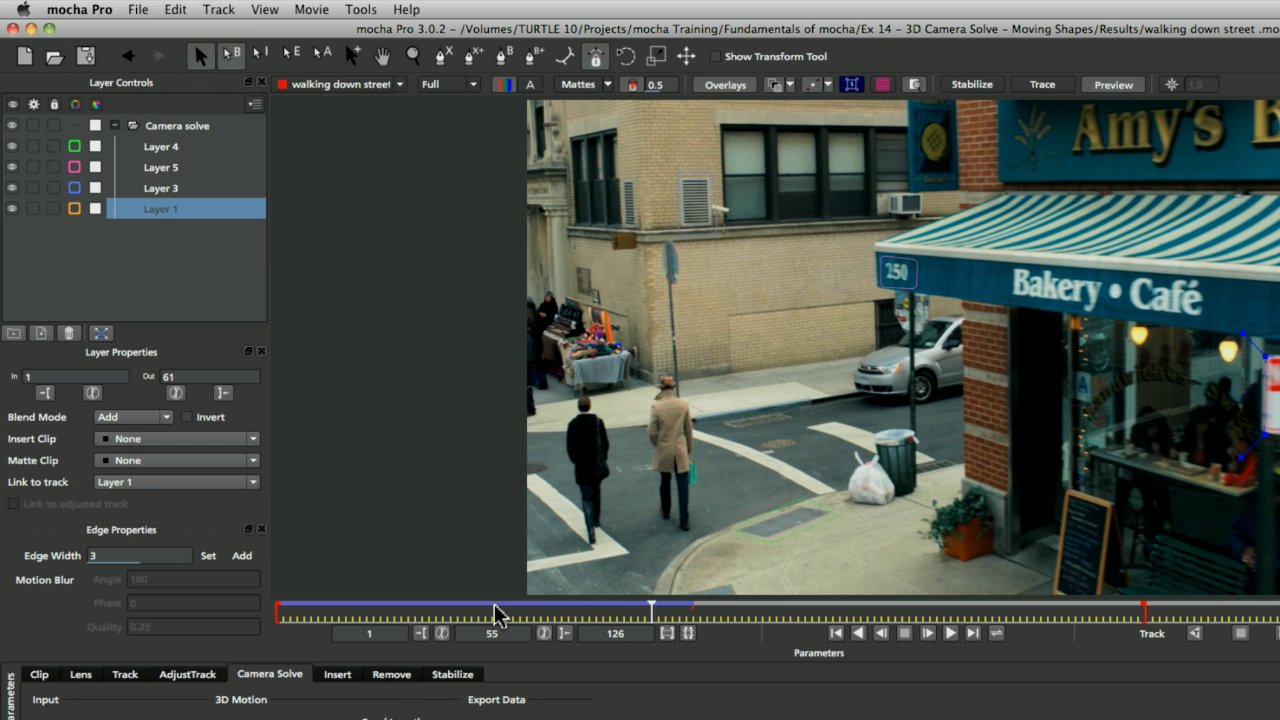
{"action": "left_click", "coordinate": [500, 612]}
{"action": "left_click", "coordinate": [607, 84]}
{"action": "left_click", "coordinate": [600, 103]}
- Scrub between frames 10 and 62 to review the tracks, then select Layer 3
{"action": "left_click", "coordinate": [573, 612]}
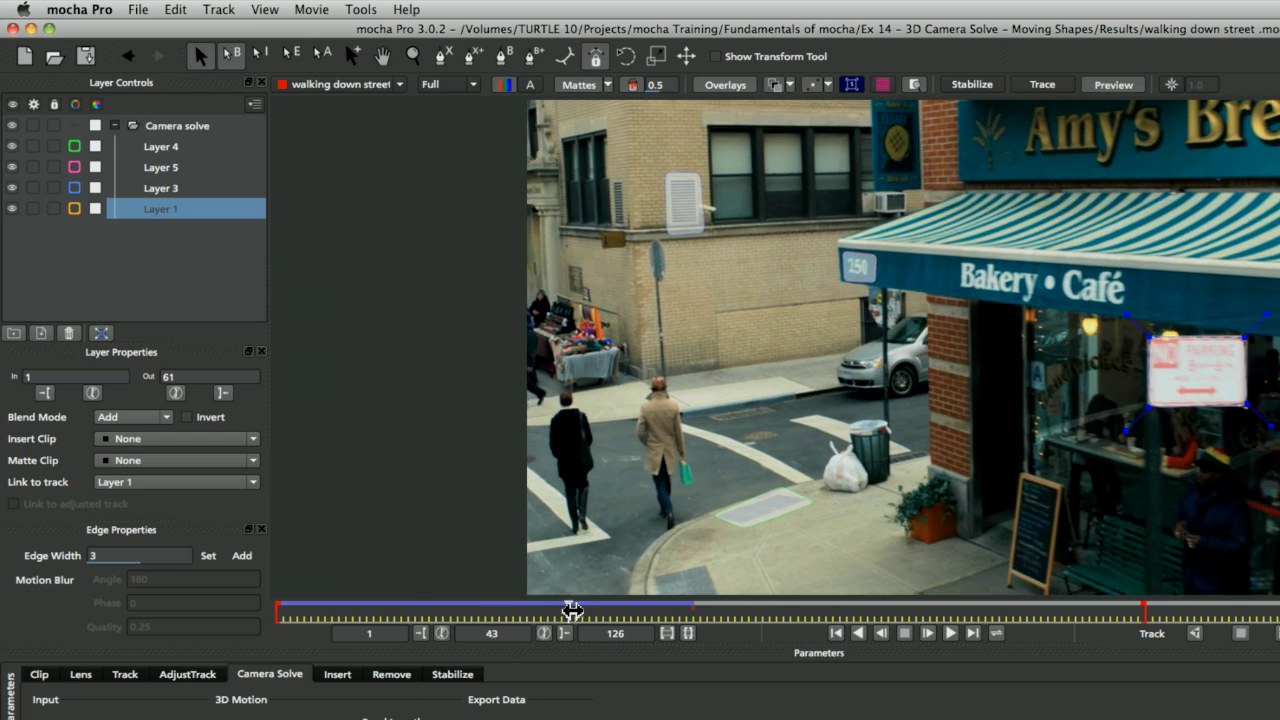
{"action": "left_click_drag", "start_coordinate": [573, 612], "coordinate": [339, 612]}
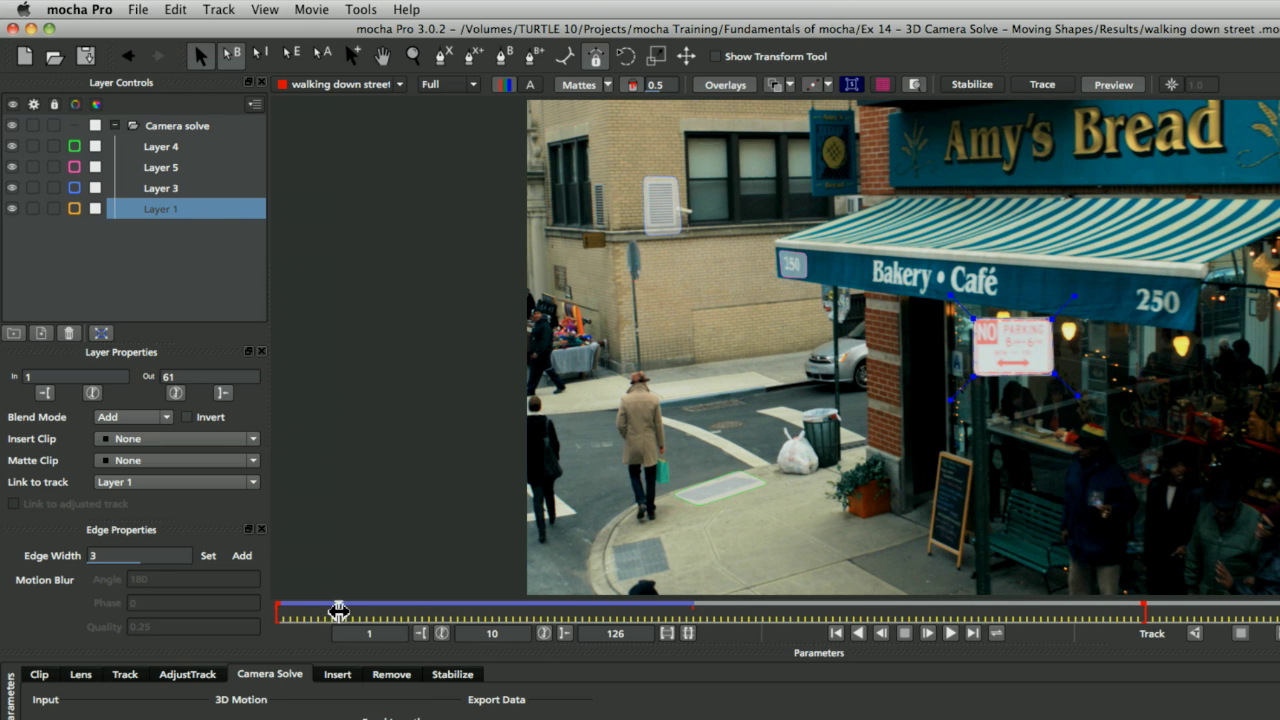
{"action": "left_click_drag", "start_coordinate": [339, 612], "coordinate": [685, 634]}
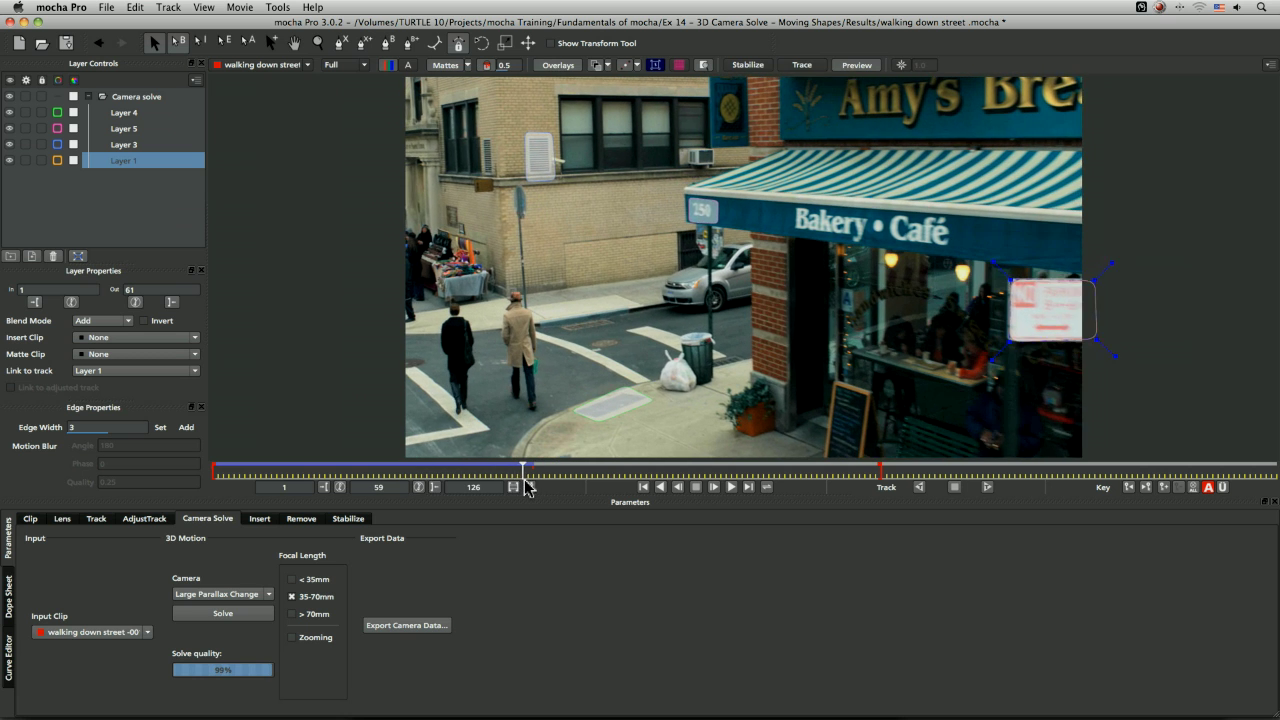
{"action": "left_click_drag", "start_coordinate": [527, 487], "coordinate": [406, 487]}
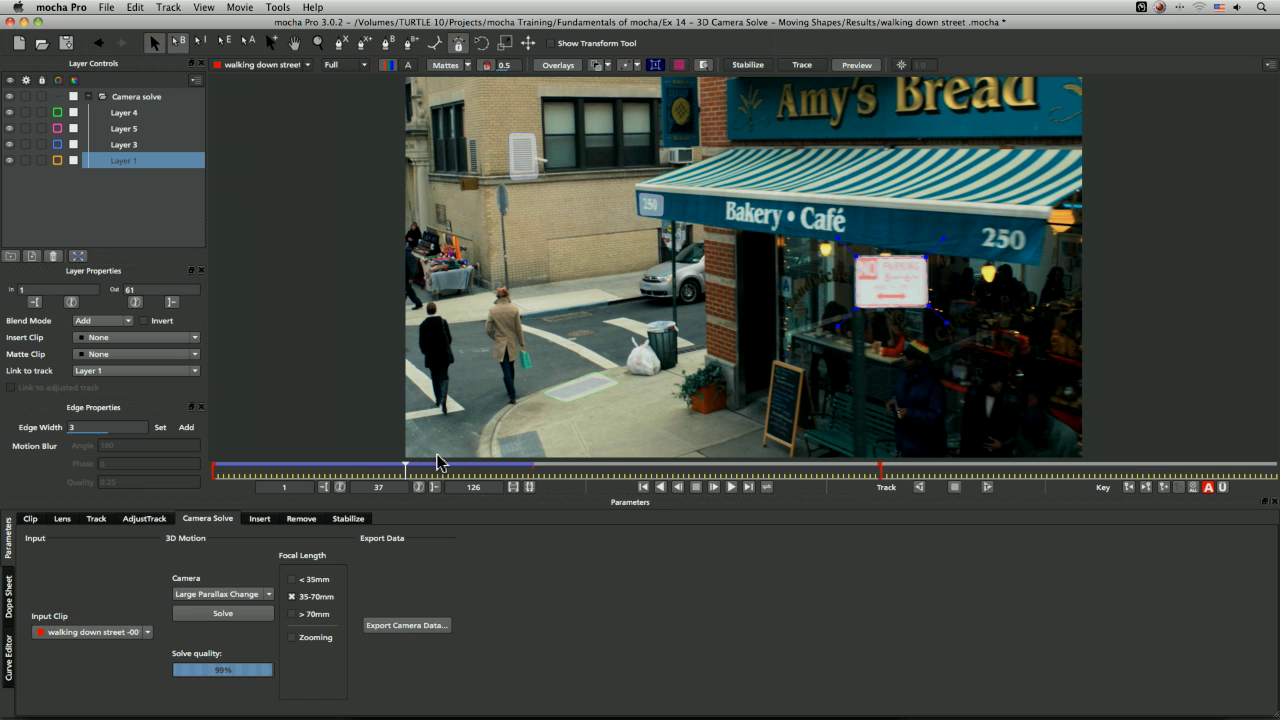
{"action": "mouse_move", "coordinate": [440, 466]}
{"action": "left_mouse_down"}
{"action": "mouse_move", "coordinate": [486, 463]}
{"action": "mouse_move", "coordinate": [429, 466]}
{"action": "mouse_move", "coordinate": [551, 471]}
{"action": "mouse_move", "coordinate": [416, 467]}
{"action": "left_mouse_up"}
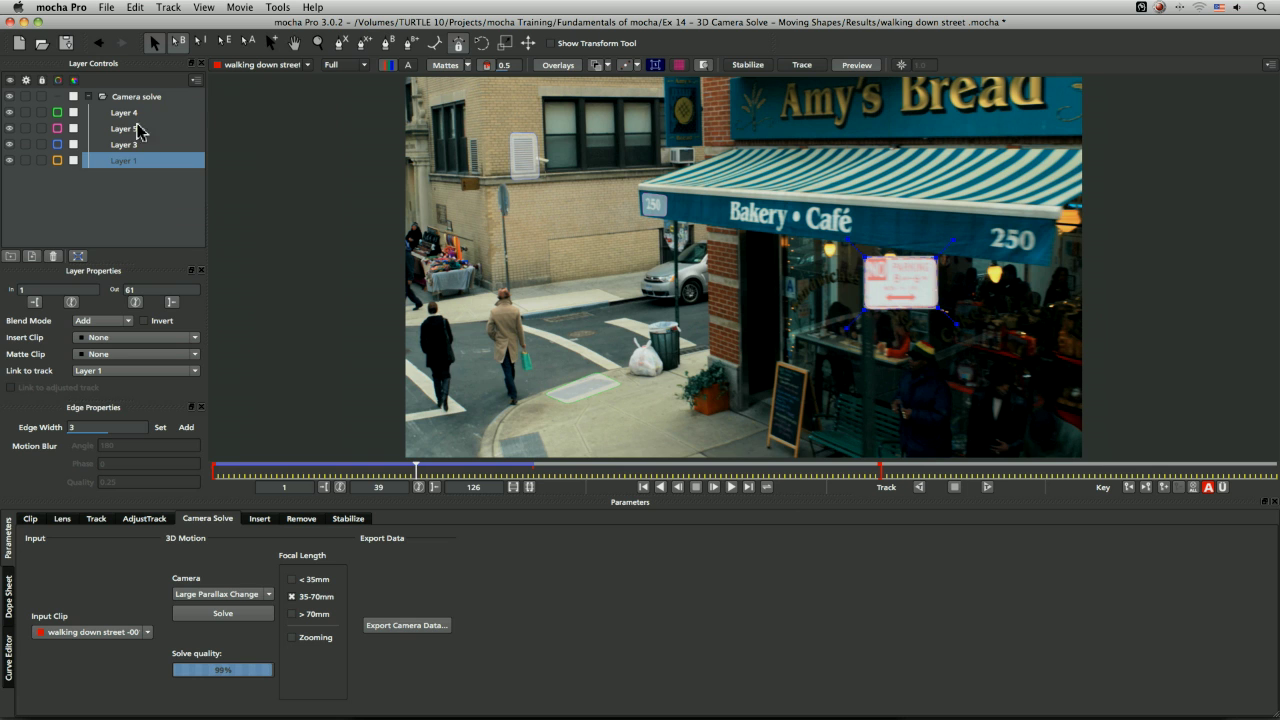
{"action": "left_click", "coordinate": [128, 145]}
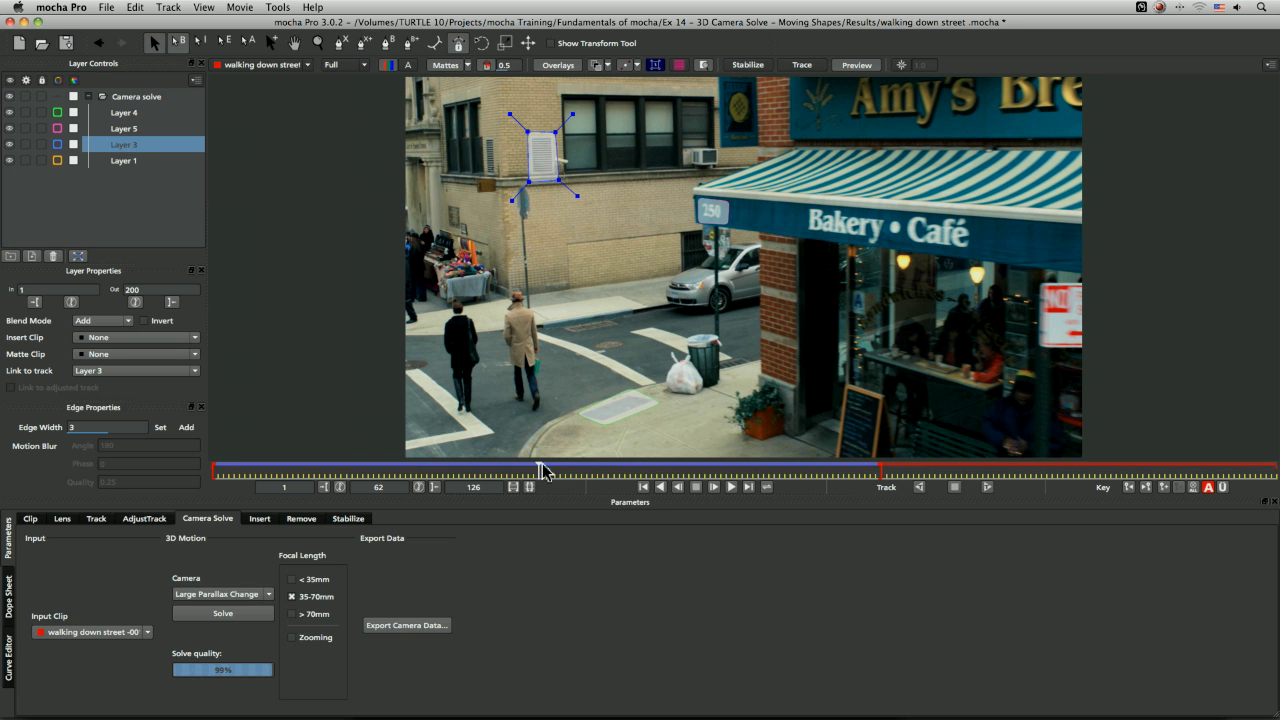
- Scrub frames 35–77 to review the solved range and collapse the Camera solve group
{"action": "left_click_drag", "start_coordinate": [540, 471], "coordinate": [634, 473]}
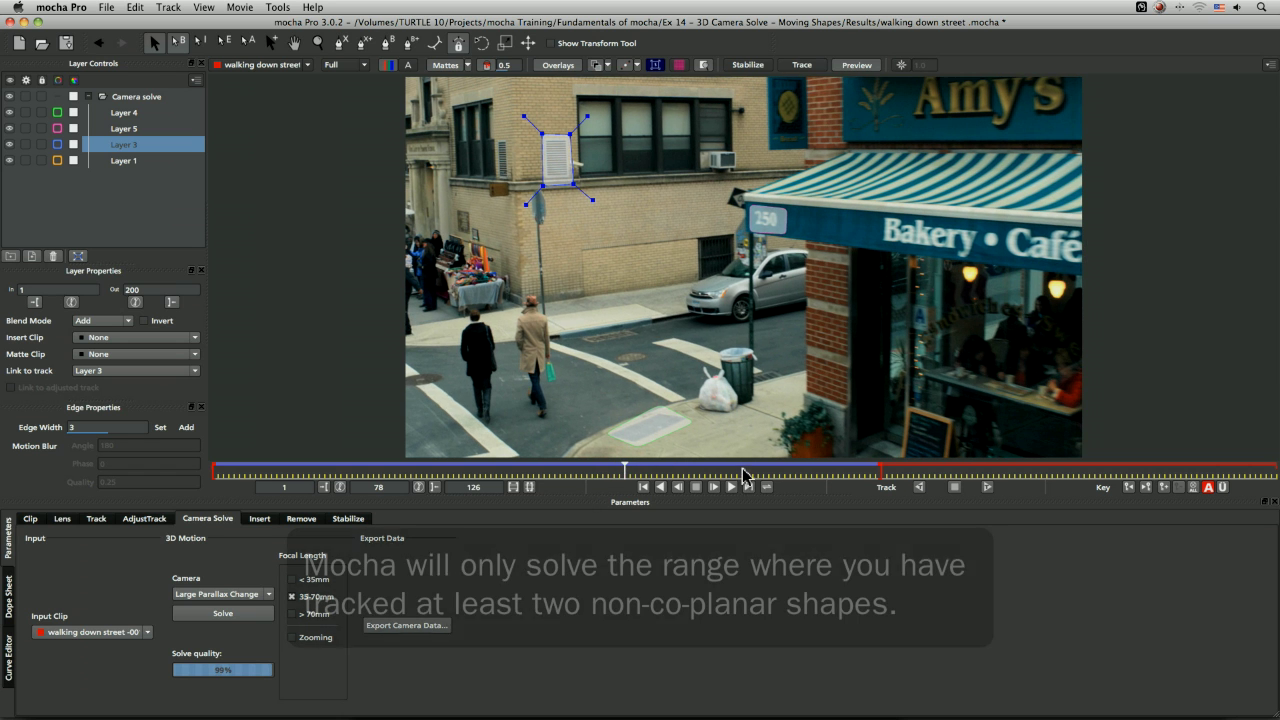
{"action": "left_click_drag", "start_coordinate": [743, 472], "coordinate": [517, 468]}
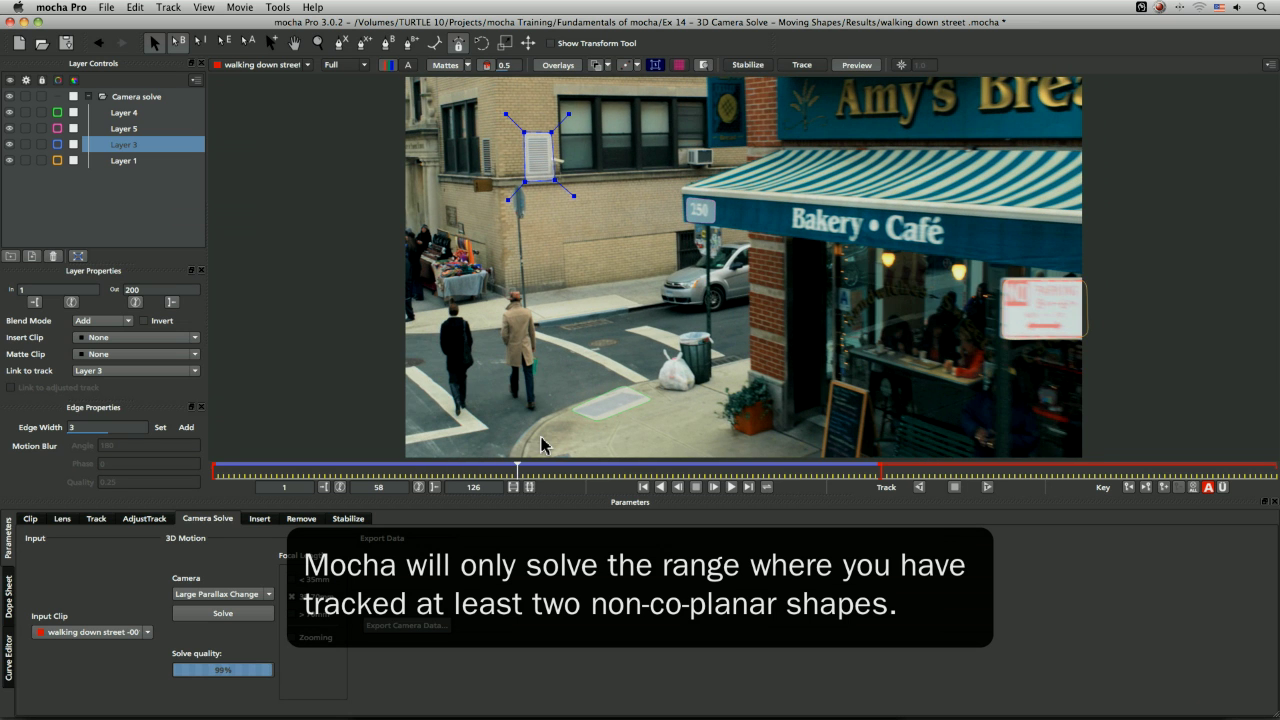
{"action": "left_click_drag", "start_coordinate": [496, 466], "coordinate": [536, 471]}
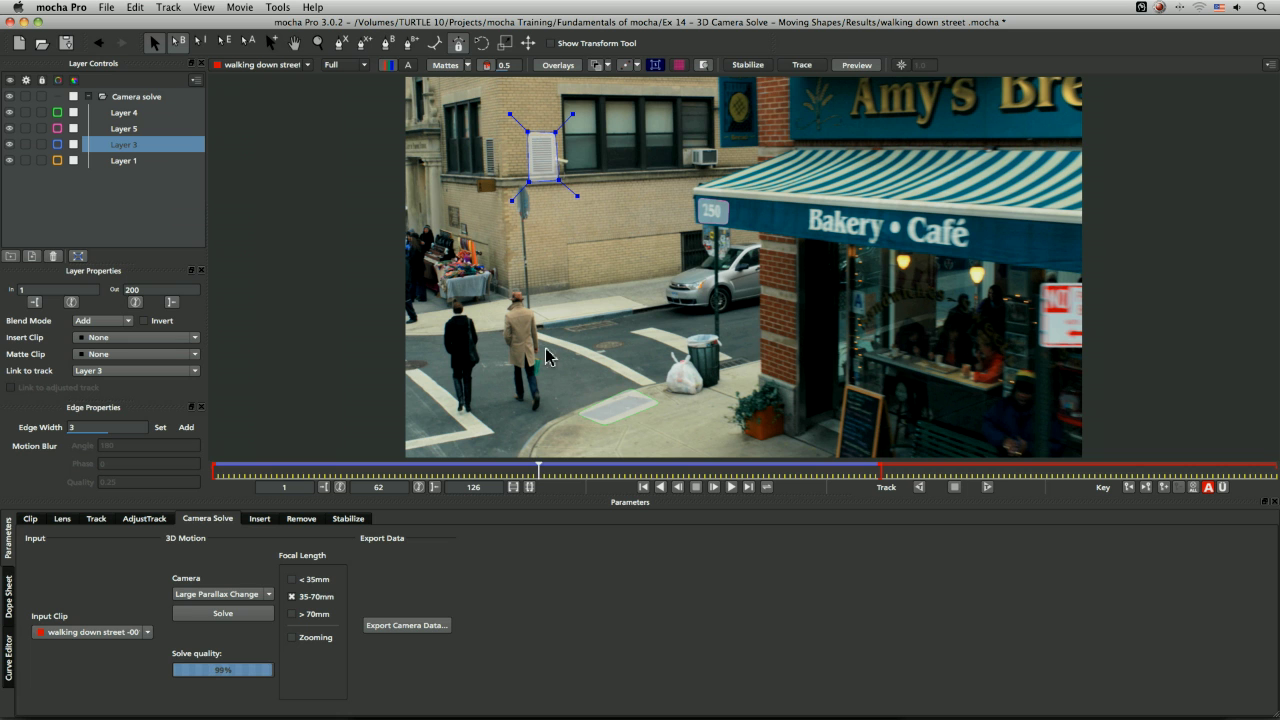
{"action": "left_click_drag", "start_coordinate": [538, 470], "coordinate": [453, 469]}
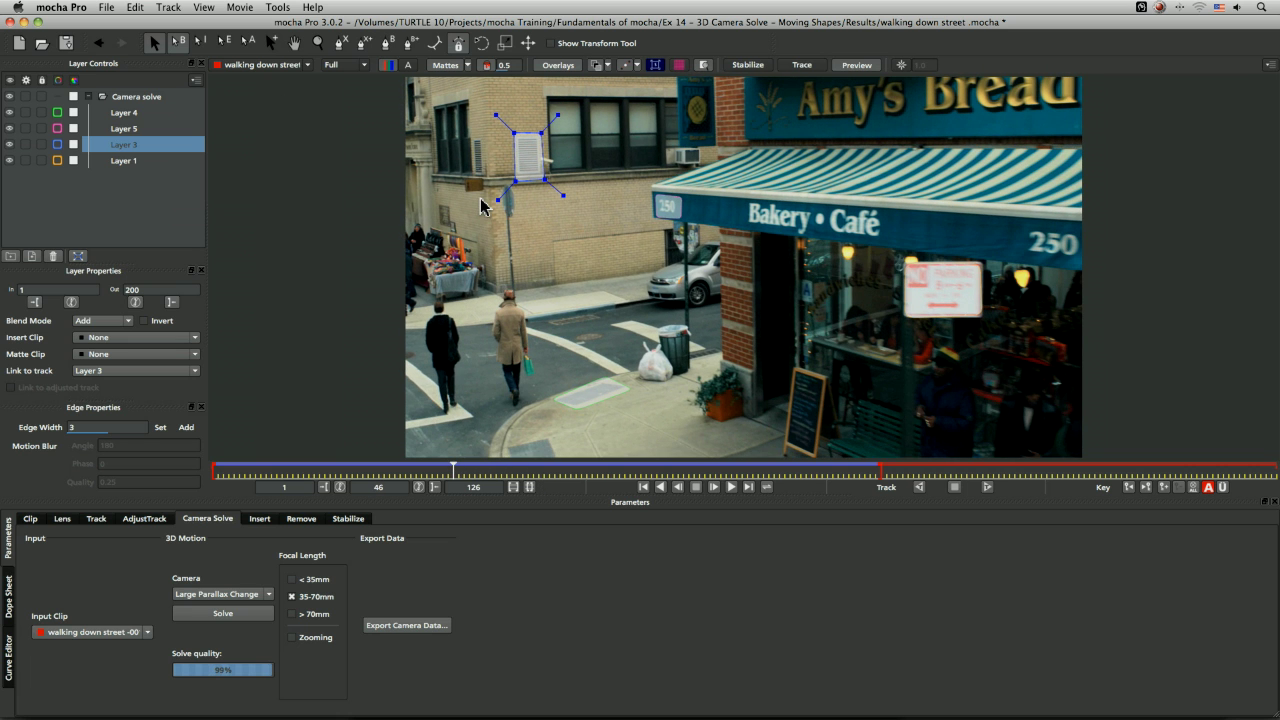
{"action": "left_click", "coordinate": [90, 97]}
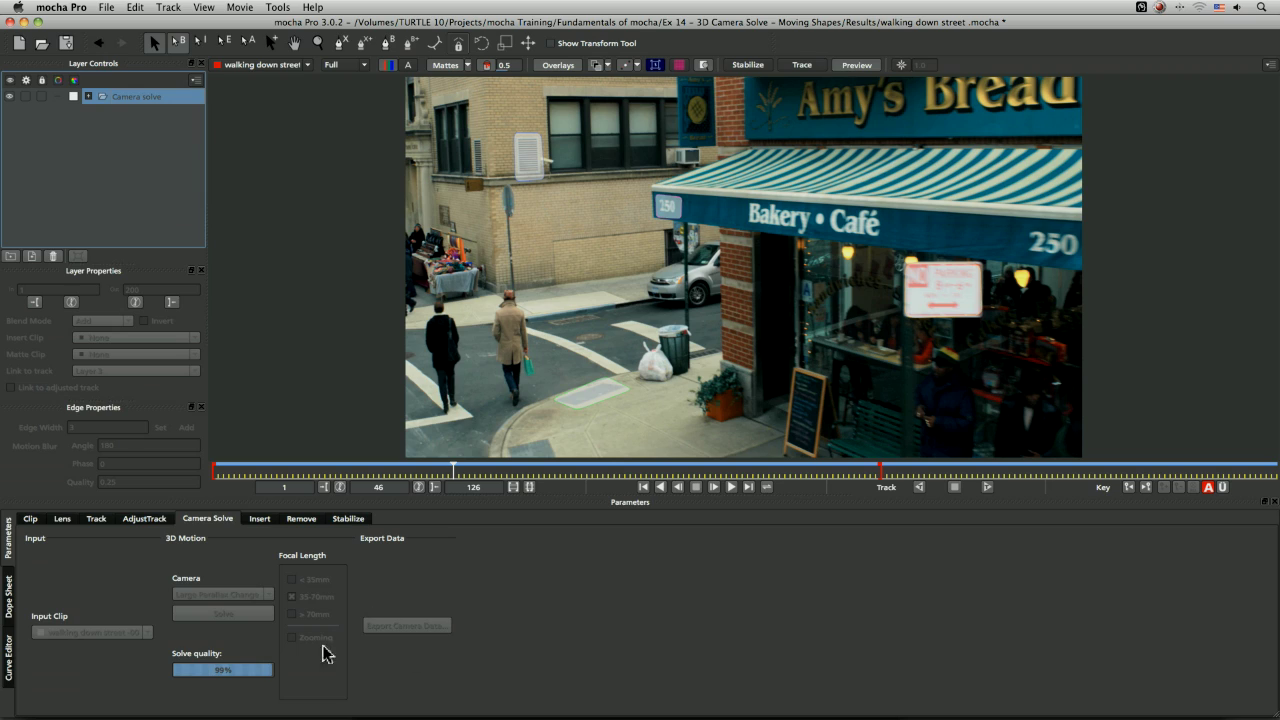
{"action": "mouse_move", "coordinate": [346, 470]}
{"action": "left_mouse_down"}
{"action": "mouse_move", "coordinate": [443, 470]}
{"action": "mouse_move", "coordinate": [346, 472]}
{"action": "left_mouse_up"}
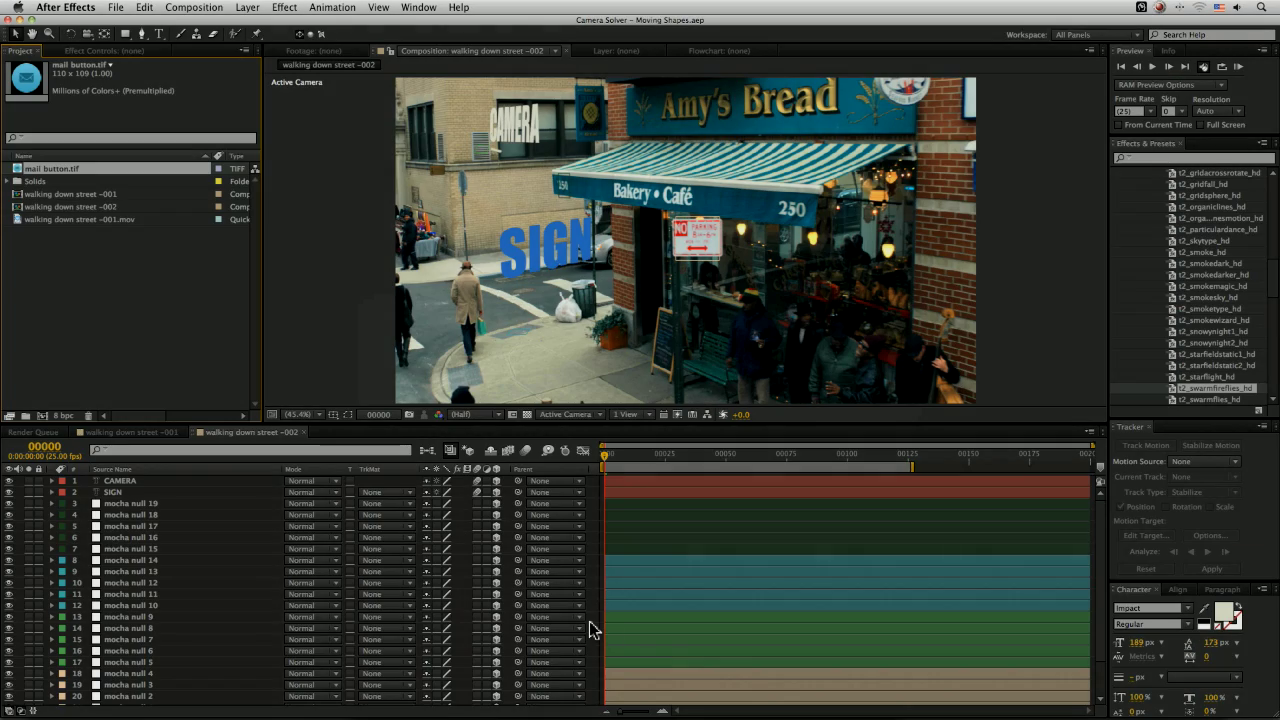
{"action": "key", "text": "KP_0"}
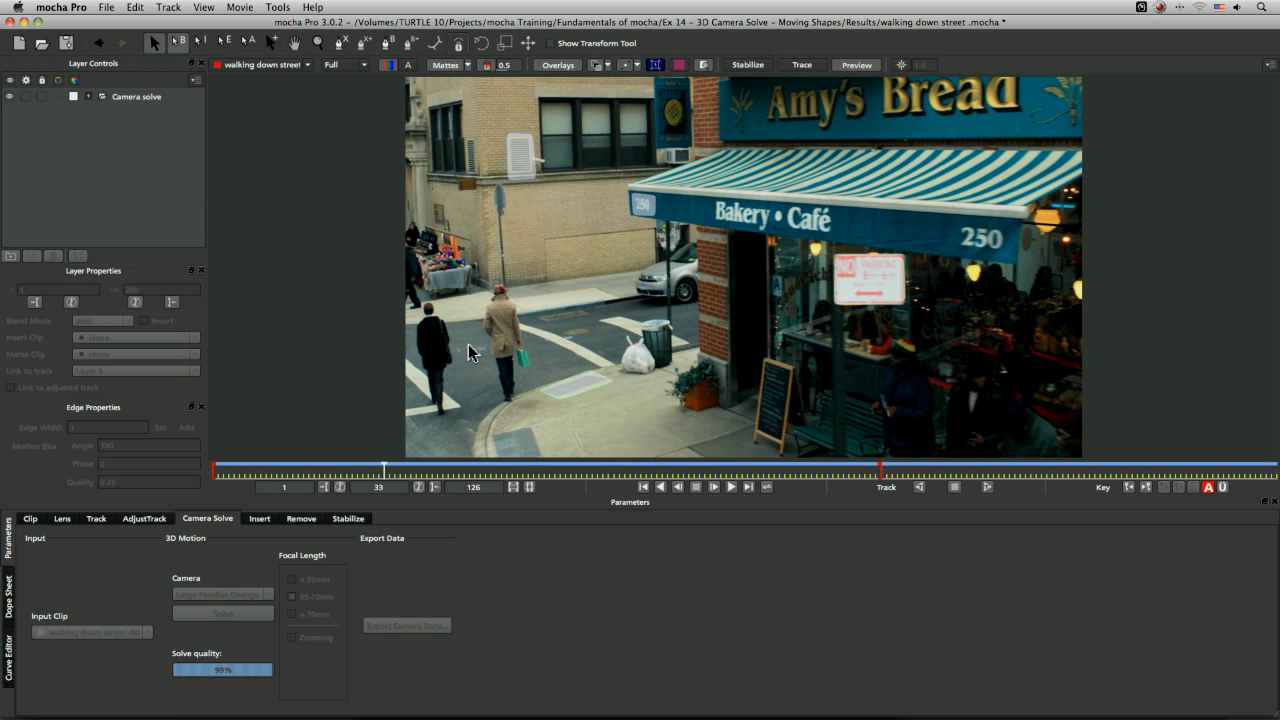
{"action": "left_click_drag", "start_coordinate": [381, 474], "coordinate": [213, 474]}
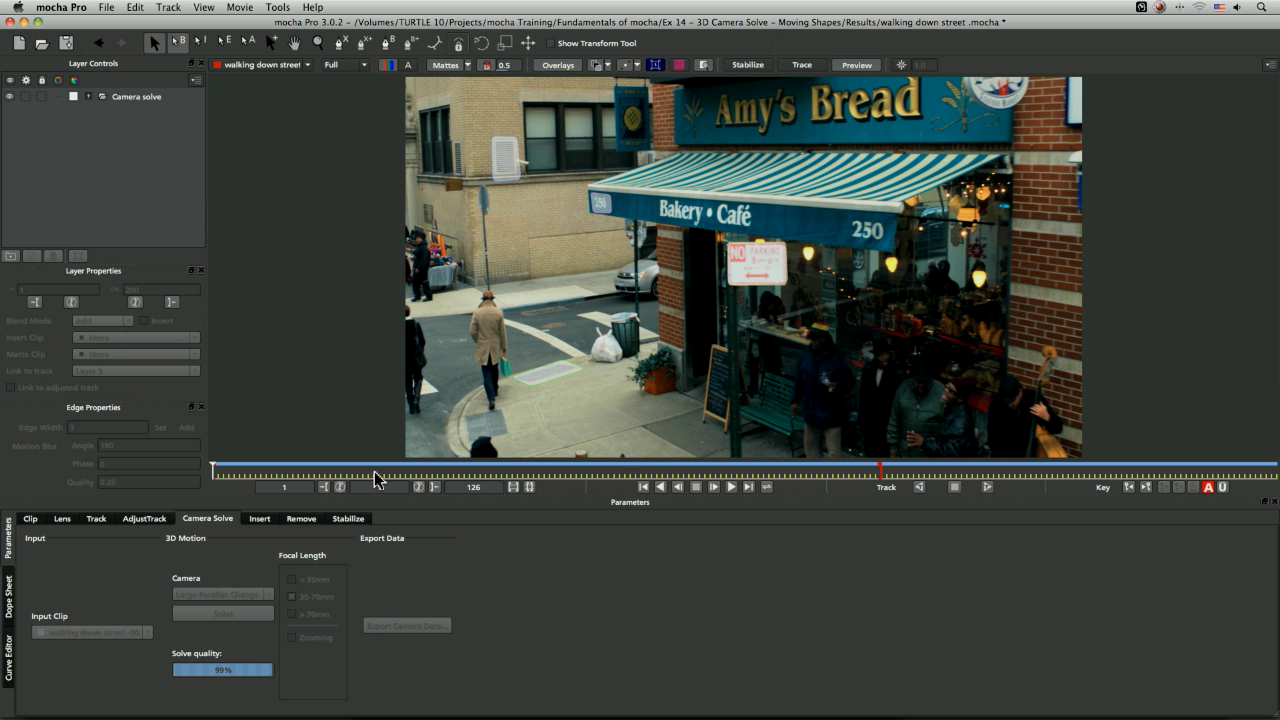
{"action": "left_click_drag", "start_coordinate": [375, 476], "coordinate": [822, 466]}
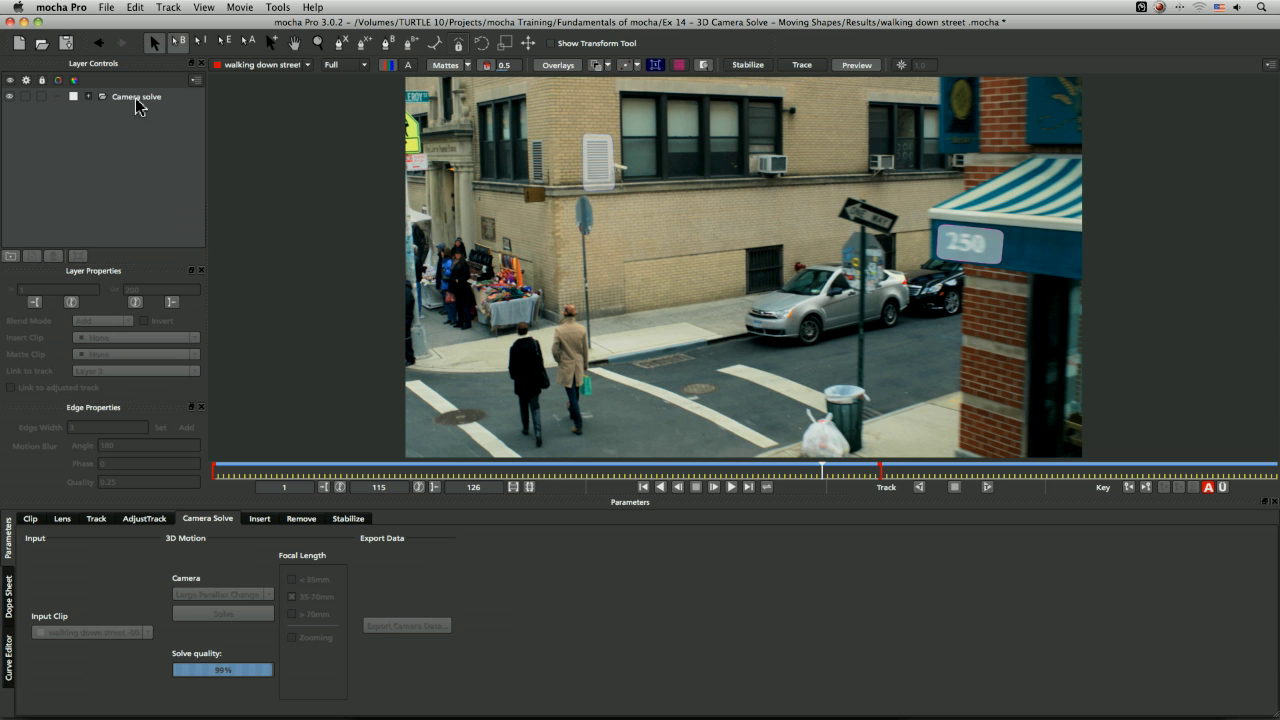
{"action": "left_click_drag", "start_coordinate": [821, 471], "coordinate": [133, 503]}
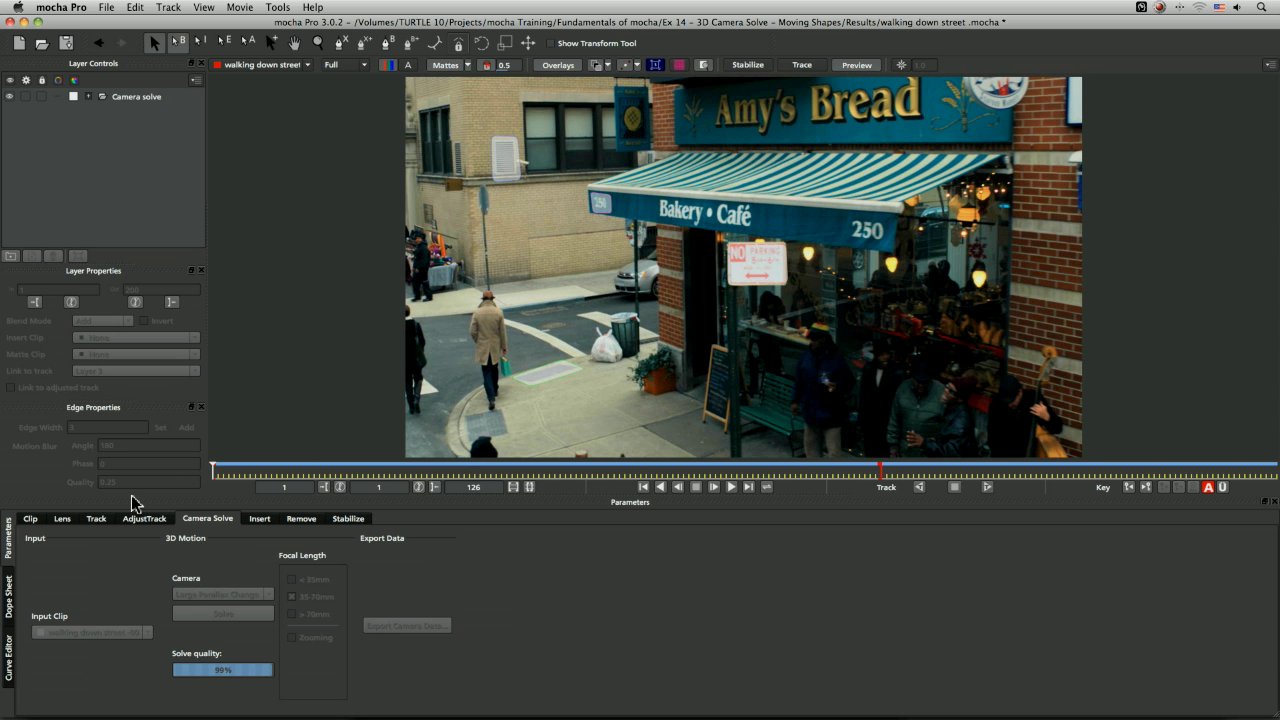
- Draw a four-point spline shape around the walking man's back
{"action": "left_click", "coordinate": [341, 43]}
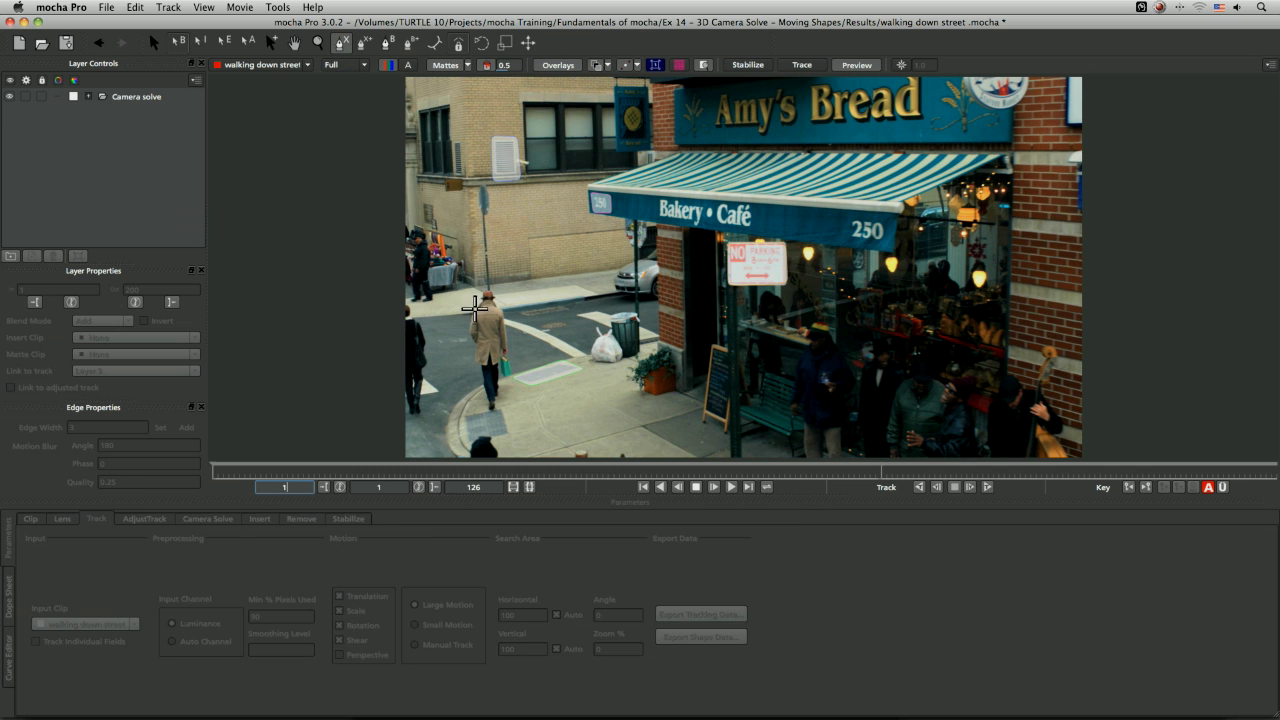
{"action": "left_click", "coordinate": [476, 309]}
{"action": "left_click", "coordinate": [500, 310]}
{"action": "left_click", "coordinate": [498, 340]}
{"action": "left_click", "coordinate": [479, 341]}
{"action": "right_click", "coordinate": [470, 308]}
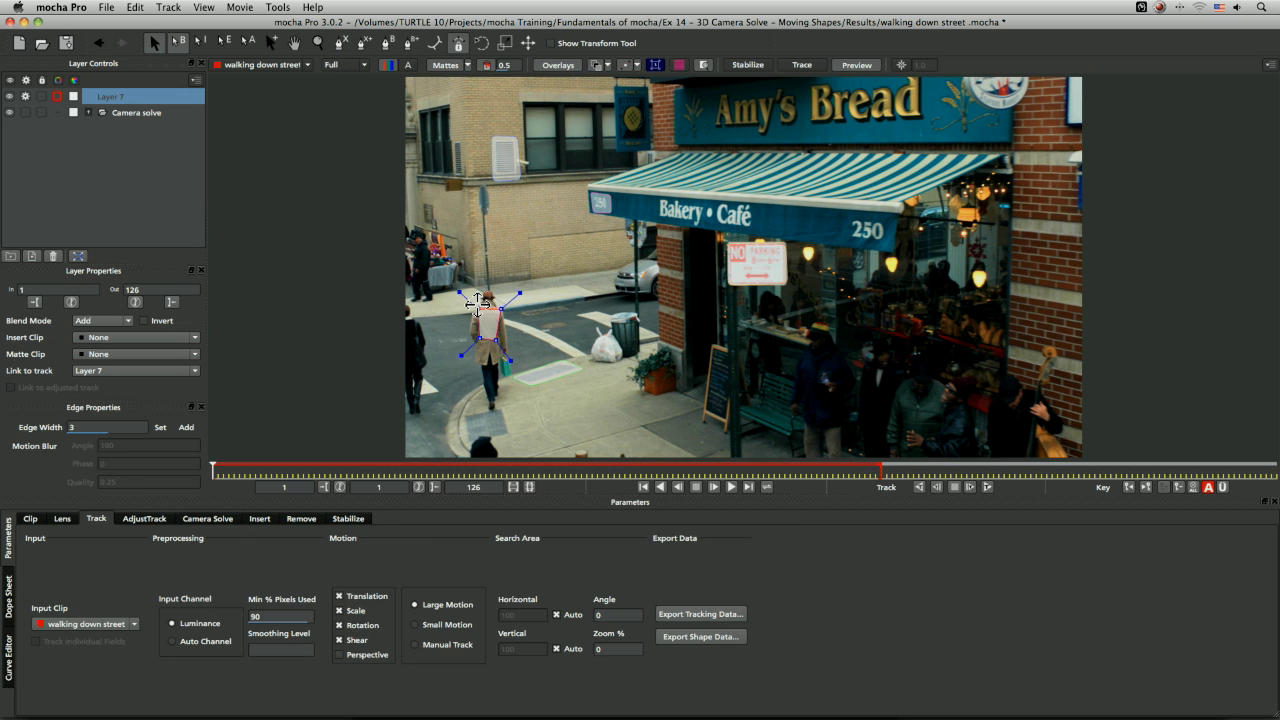
- Track the man's shape backward through the shot, covering frames 1–126
{"action": "left_click", "coordinate": [477, 303]}
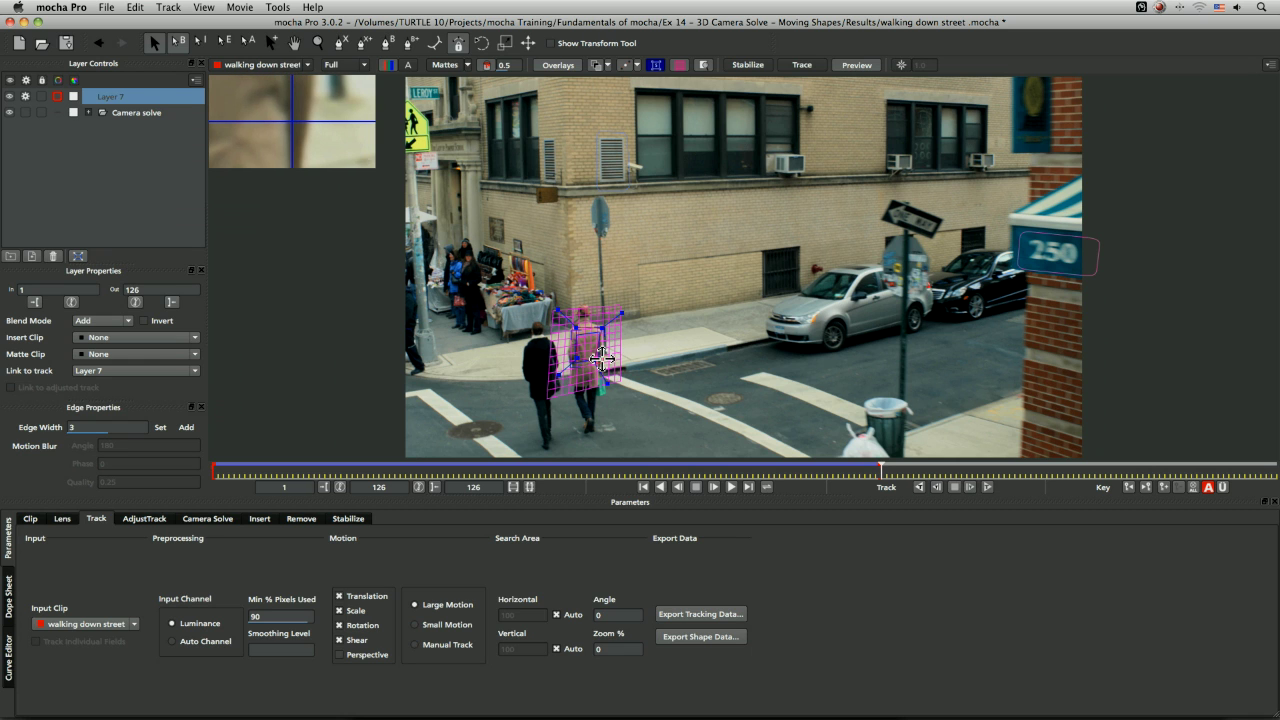
{"action": "left_click", "coordinate": [680, 487]}
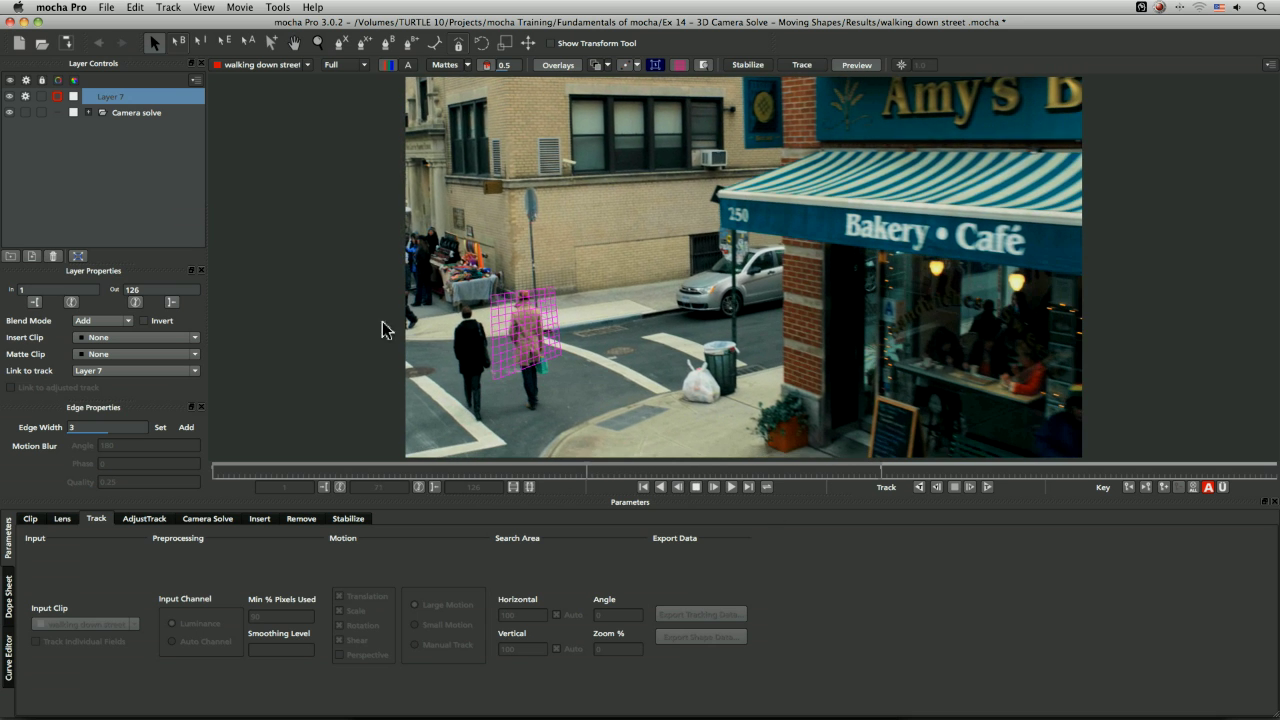
{"action": "left_click", "coordinate": [214, 519]}
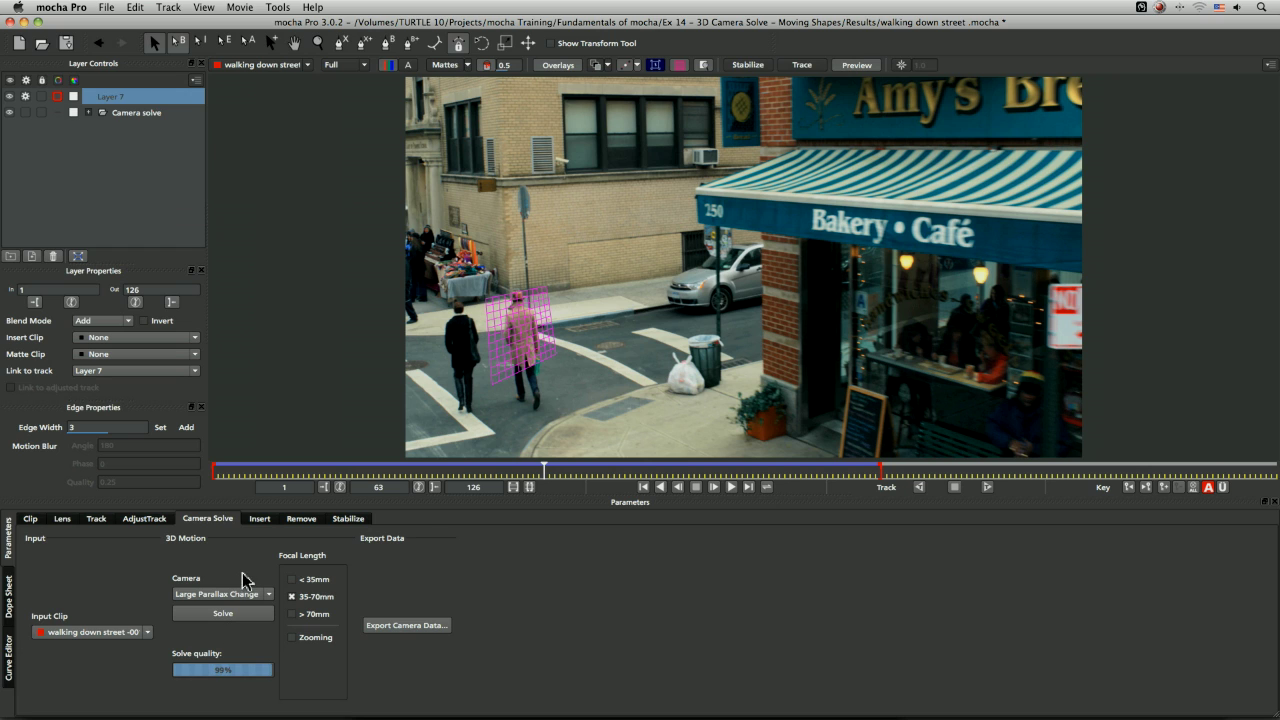
- Rename Layer 7 to 'Man track'
{"action": "double_click", "coordinate": [129, 97]}
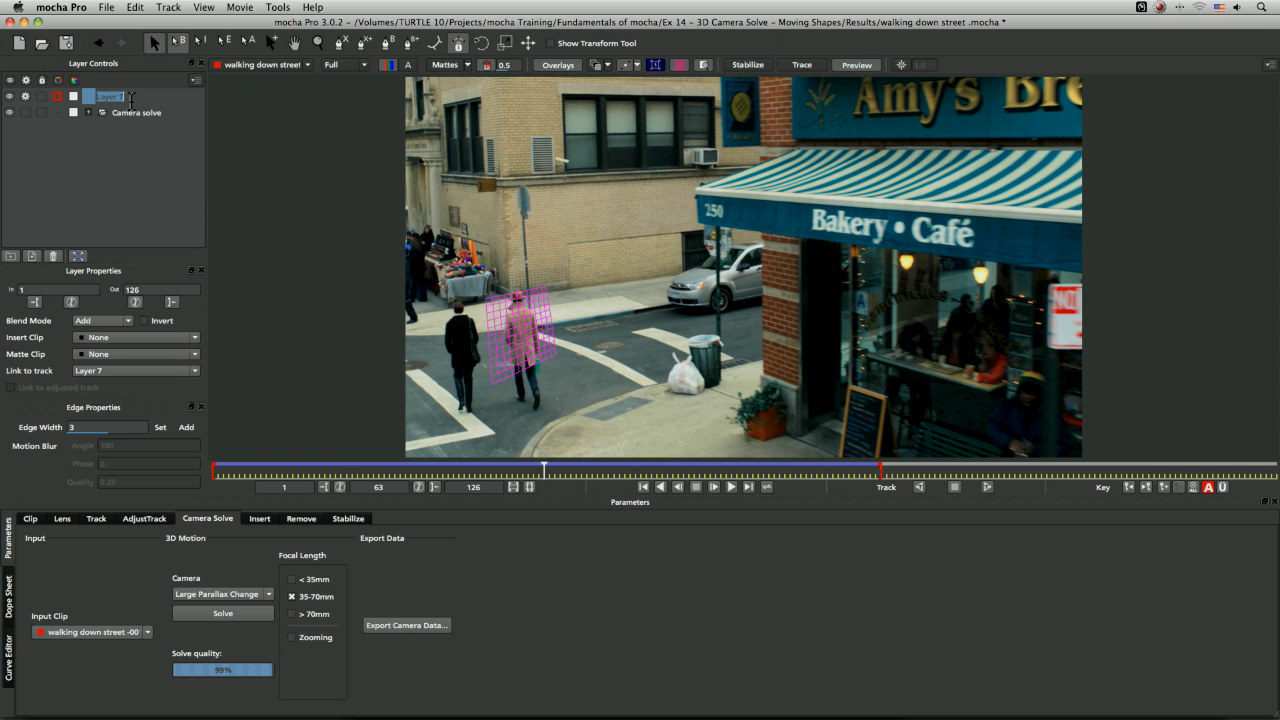
{"action": "type", "text": "Man track"}
{"action": "key", "text": "Return"}
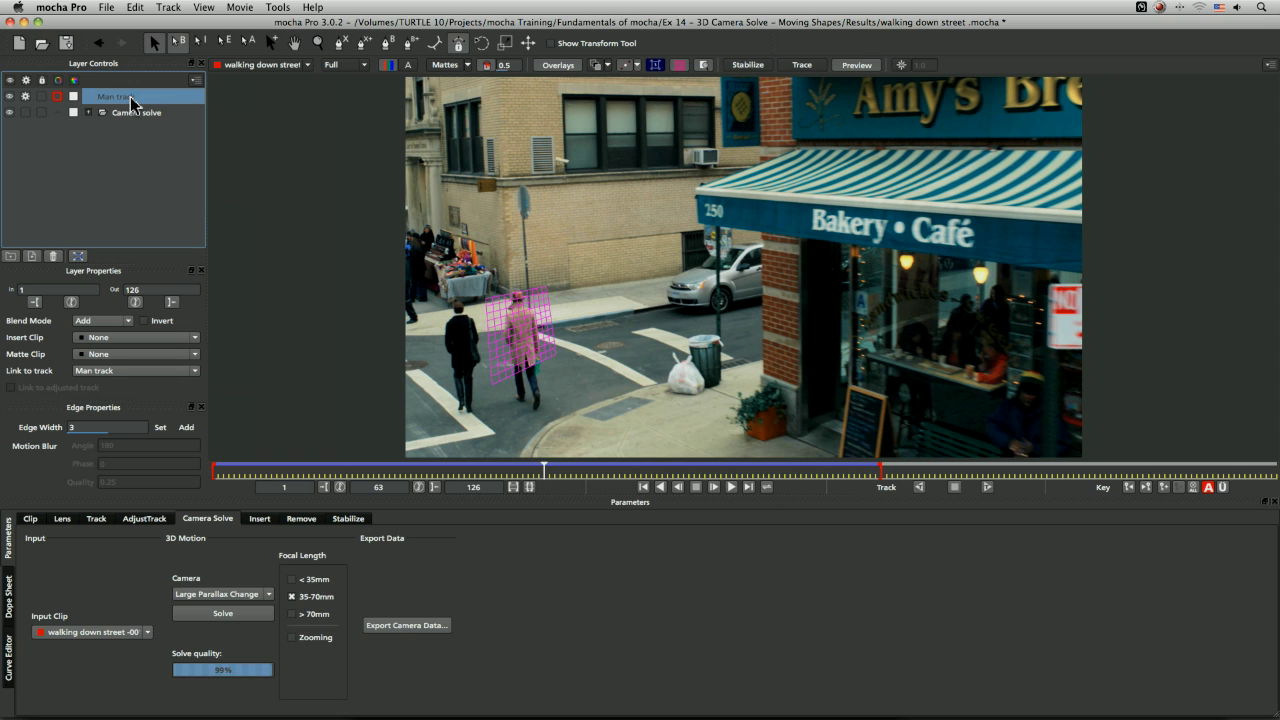
- Export the camera solve data and save the mocha project
{"action": "left_click", "coordinate": [441, 626]}
{"action": "key", "text": "Escape"}
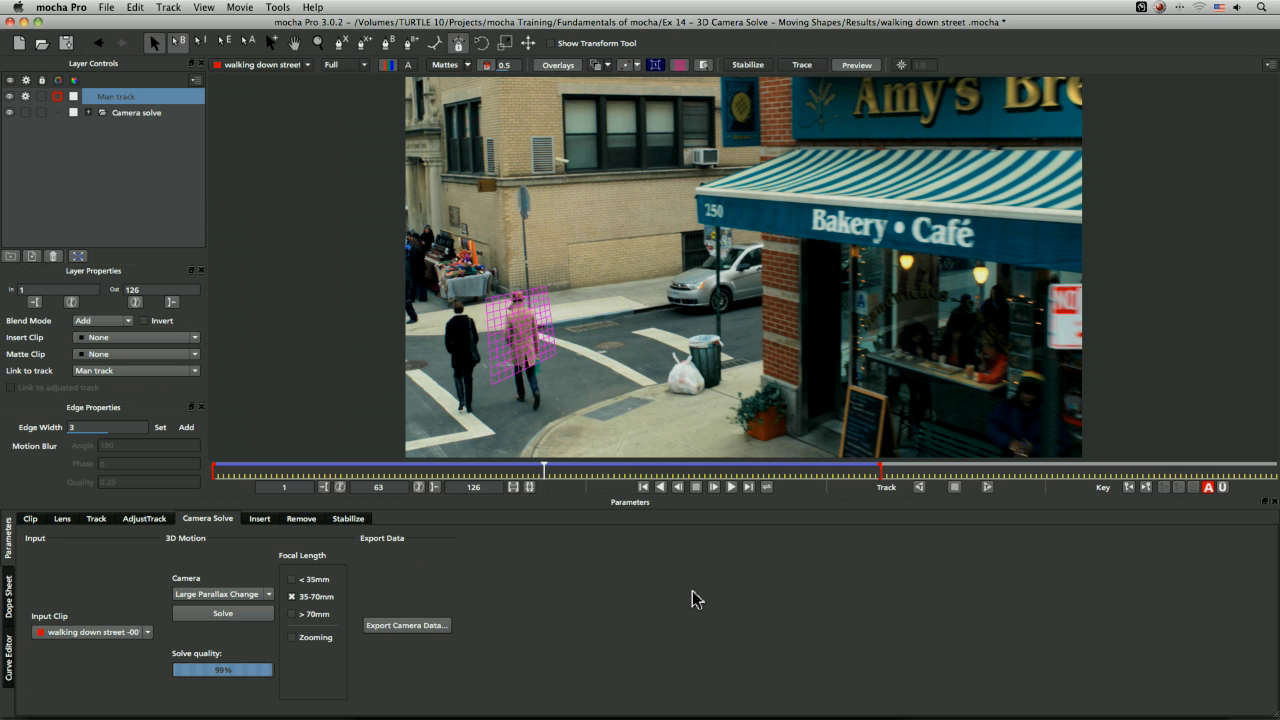
{"action": "key", "text": "super+s"}
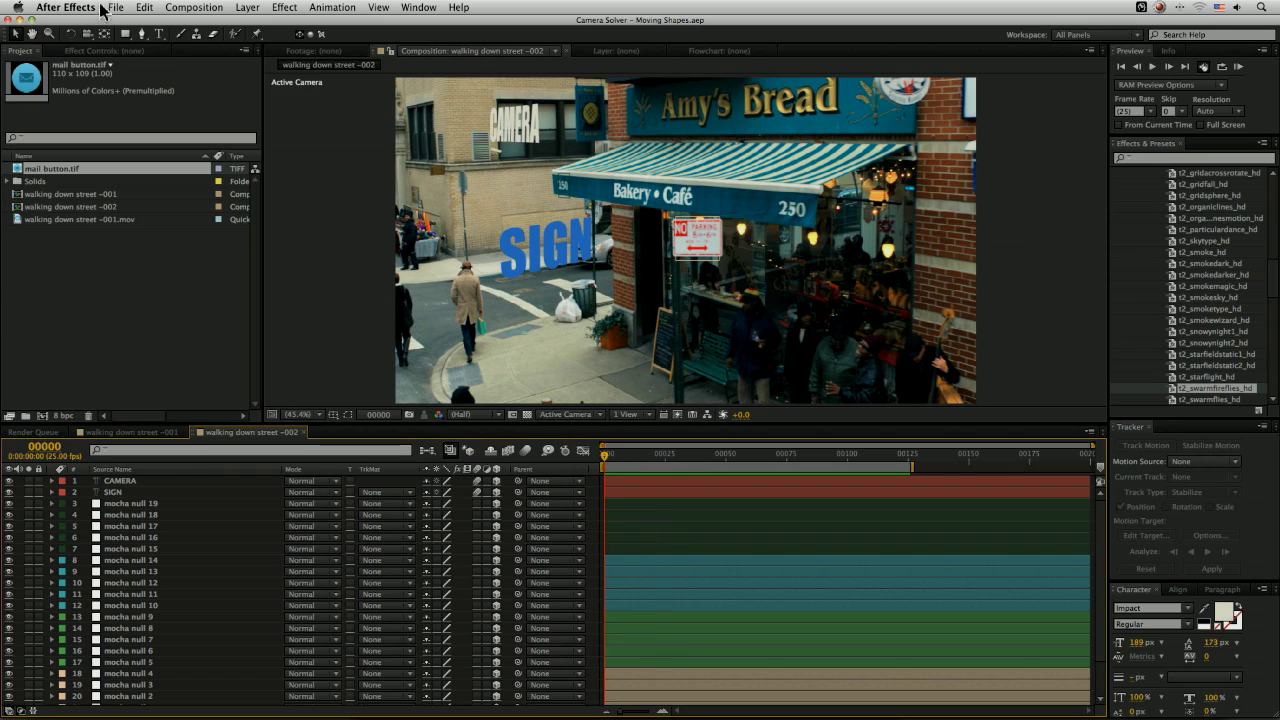
- Paste the mocha camera data into walking down street -002 and scrub to check the camera
{"action": "left_click", "coordinate": [145, 7]}
{"action": "left_click", "coordinate": [212, 333]}
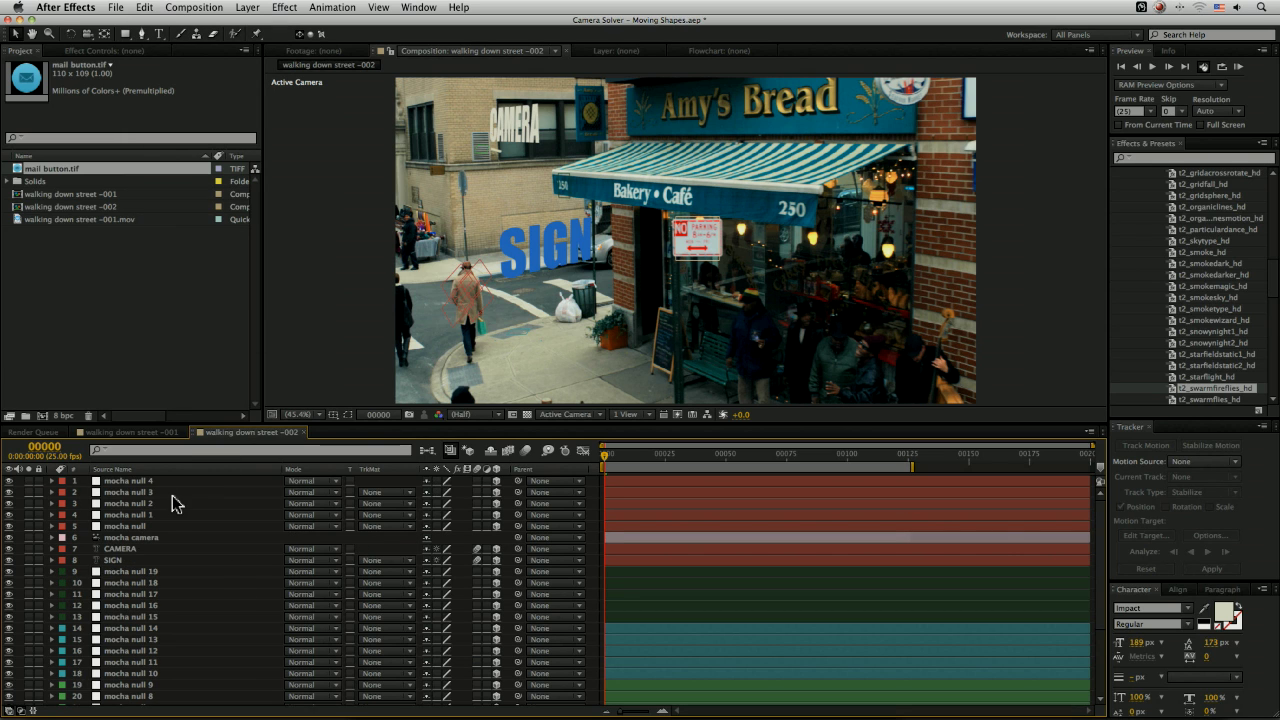
{"action": "left_click", "coordinate": [1065, 536]}
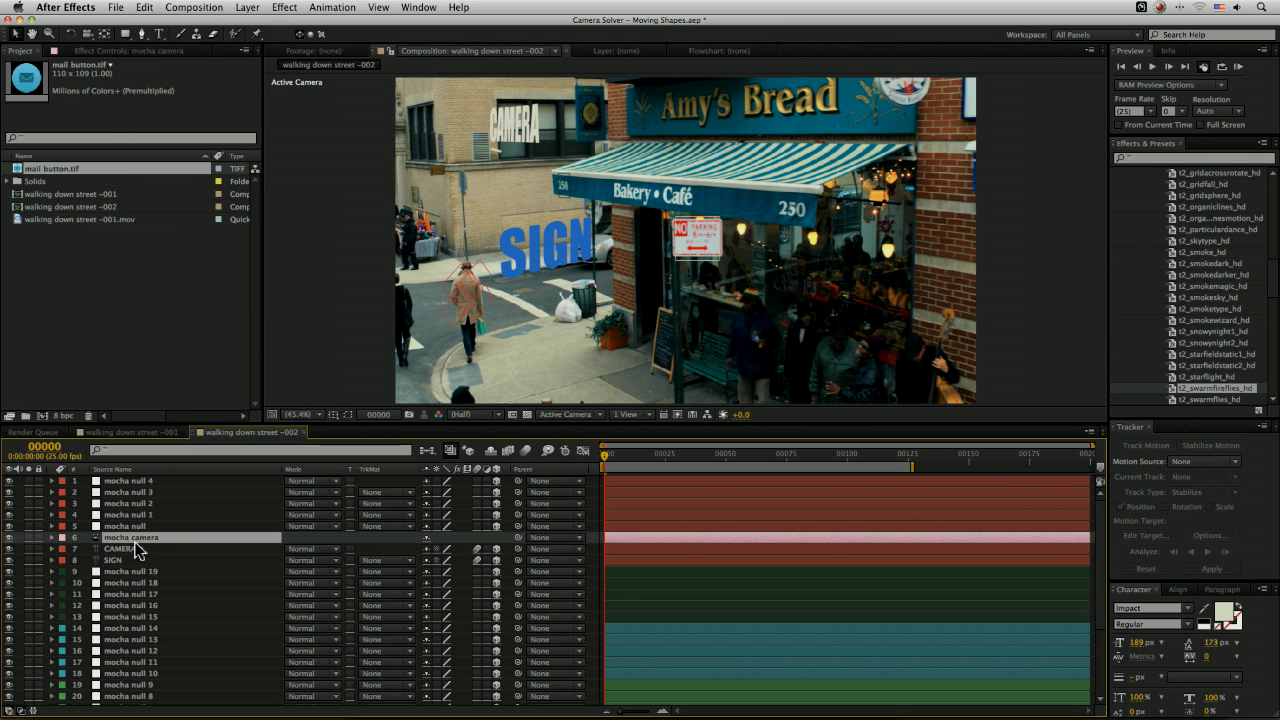
{"action": "scroll", "coordinate": [1088, 612], "scroll_direction": "down", "scroll_amount": 3}
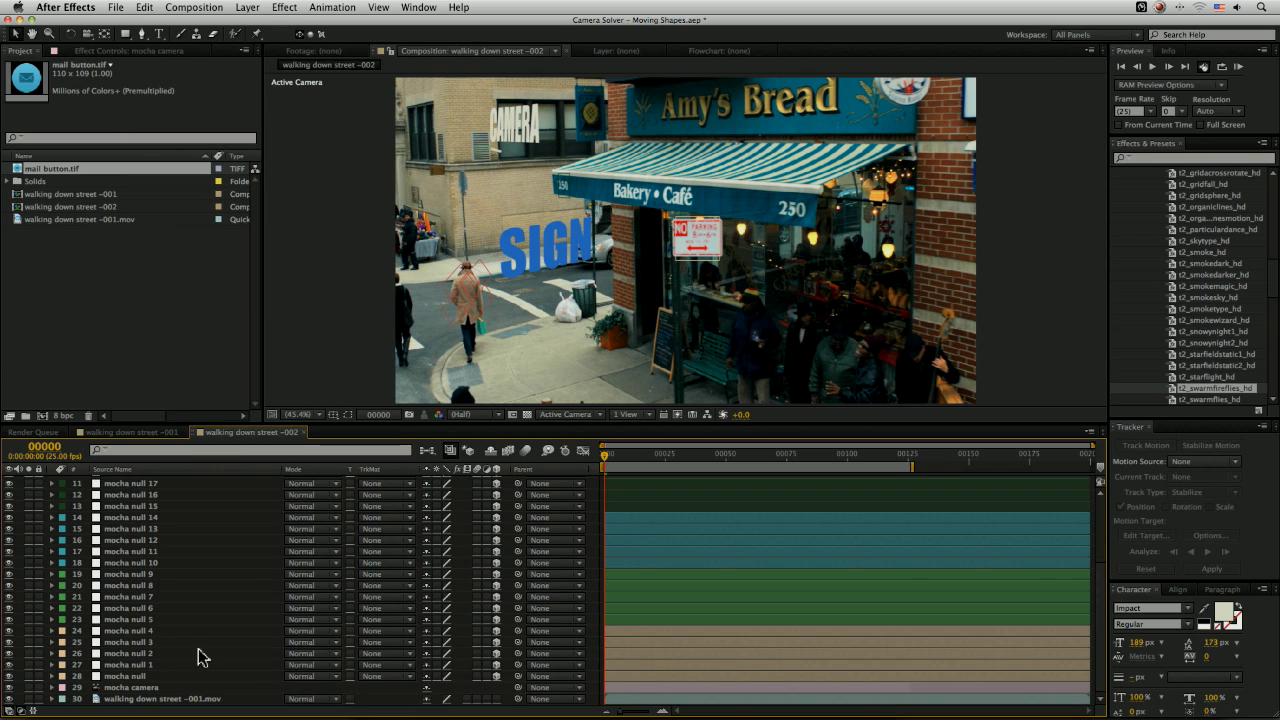
{"action": "scroll", "coordinate": [1090, 548], "scroll_direction": "up", "scroll_amount": 3}
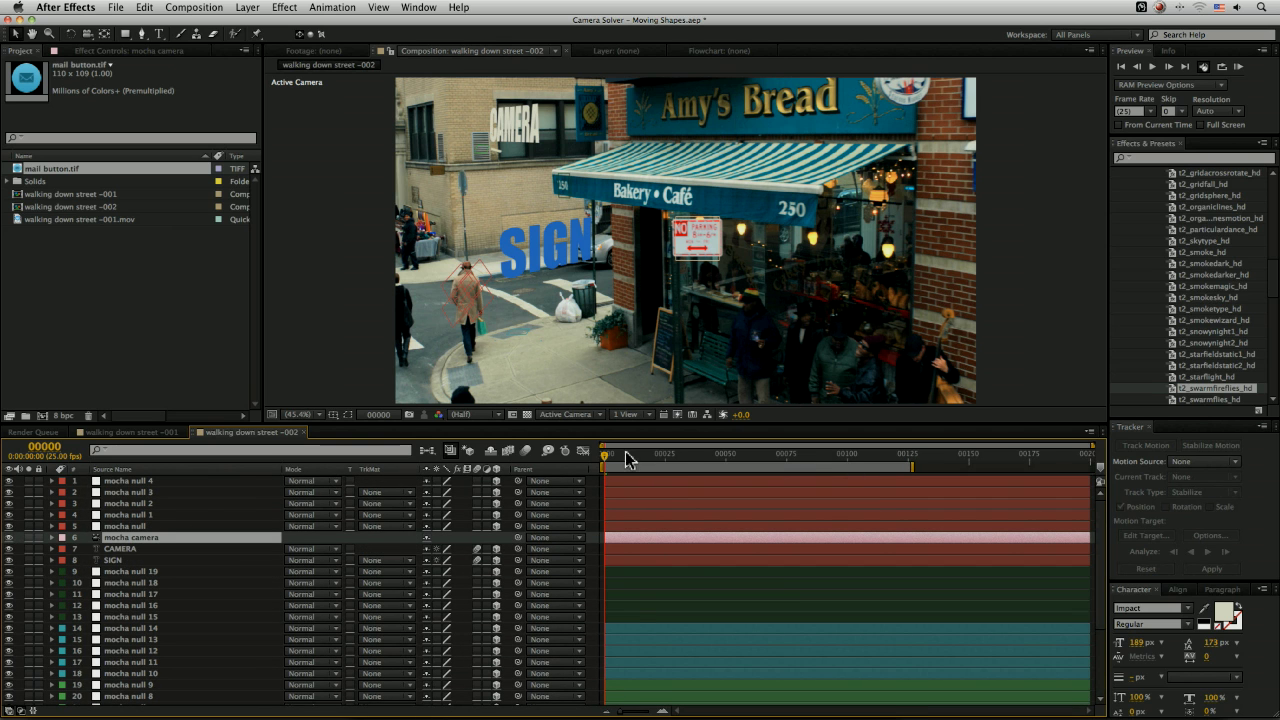
{"action": "left_click_drag", "start_coordinate": [629, 457], "coordinate": [455, 492]}
- Hide the mocha camera, show mocha null 3's Position keys, and preview it following the man
{"action": "left_click", "coordinate": [9, 537]}
{"action": "left_click", "coordinate": [150, 514]}
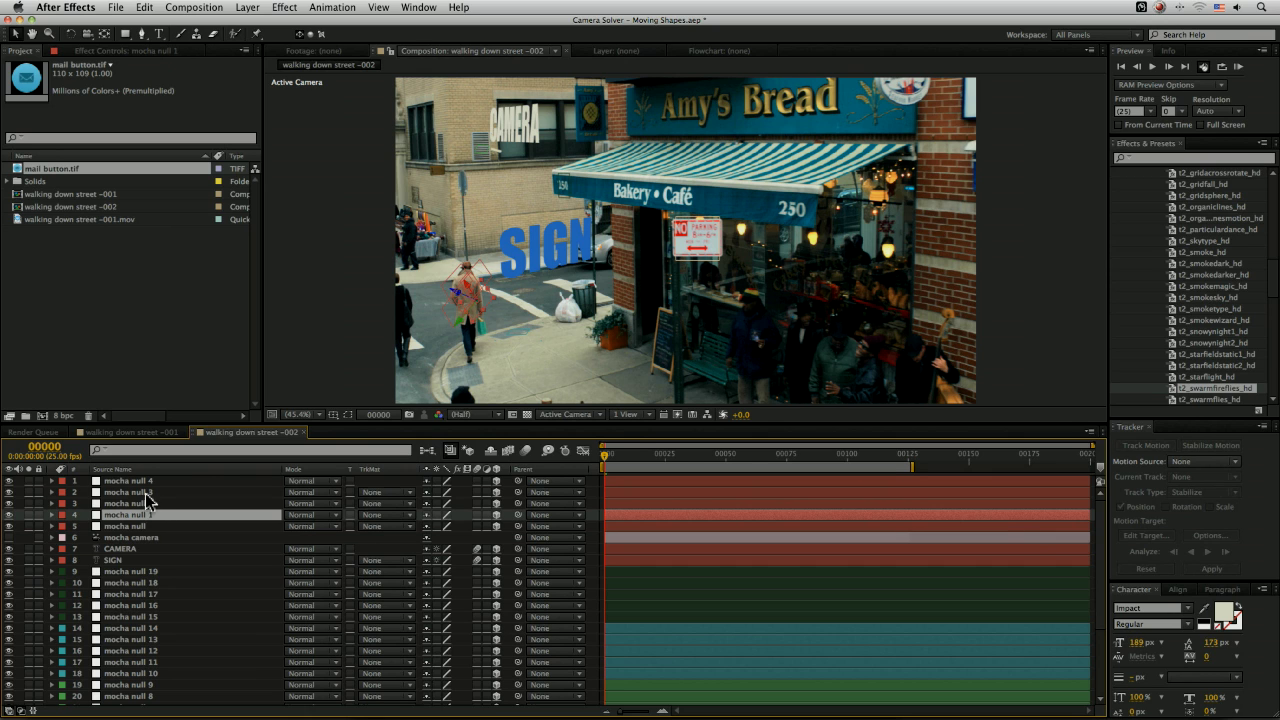
{"action": "left_click", "coordinate": [150, 493]}
{"action": "key", "text": "p"}
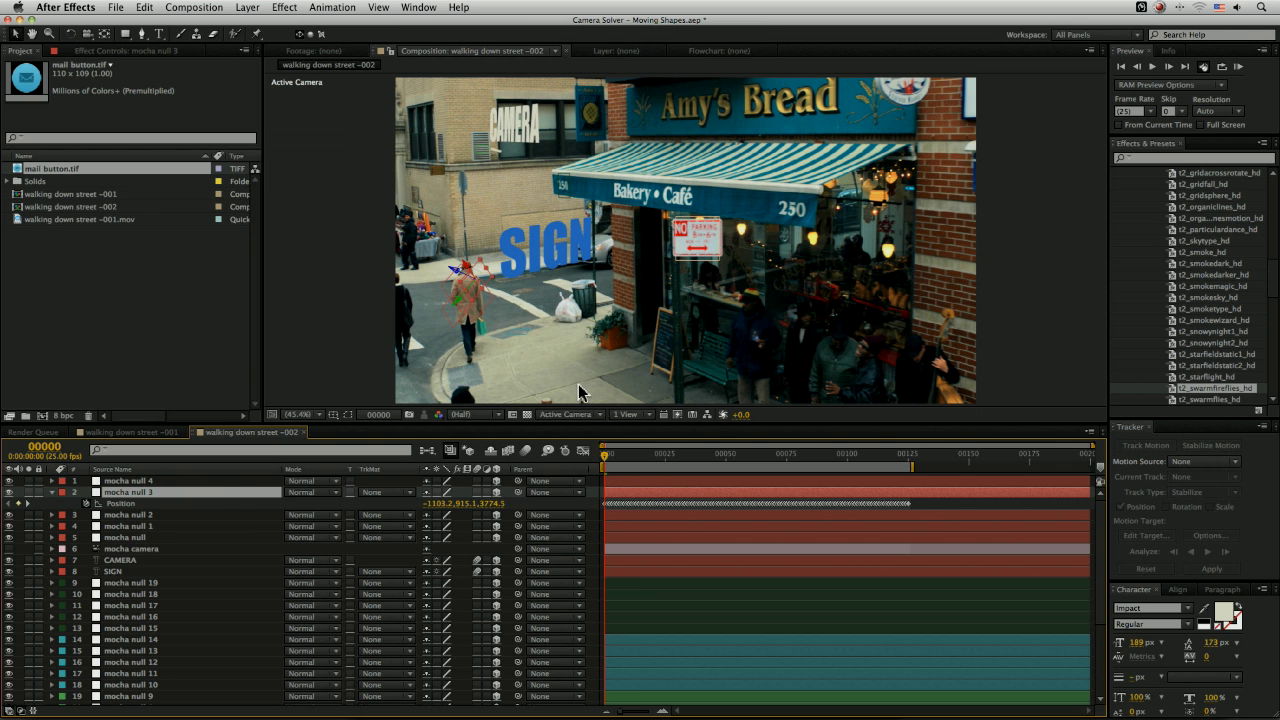
{"action": "key", "text": "space"}
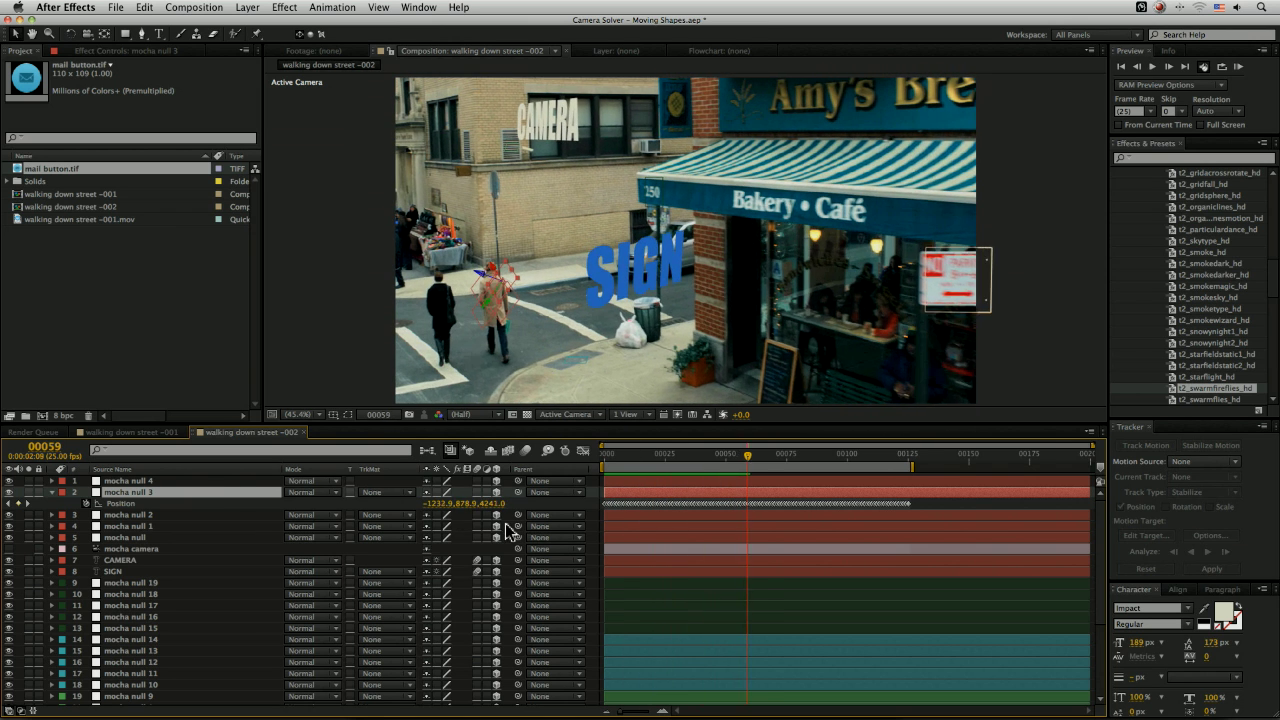
{"action": "key", "text": "space"}
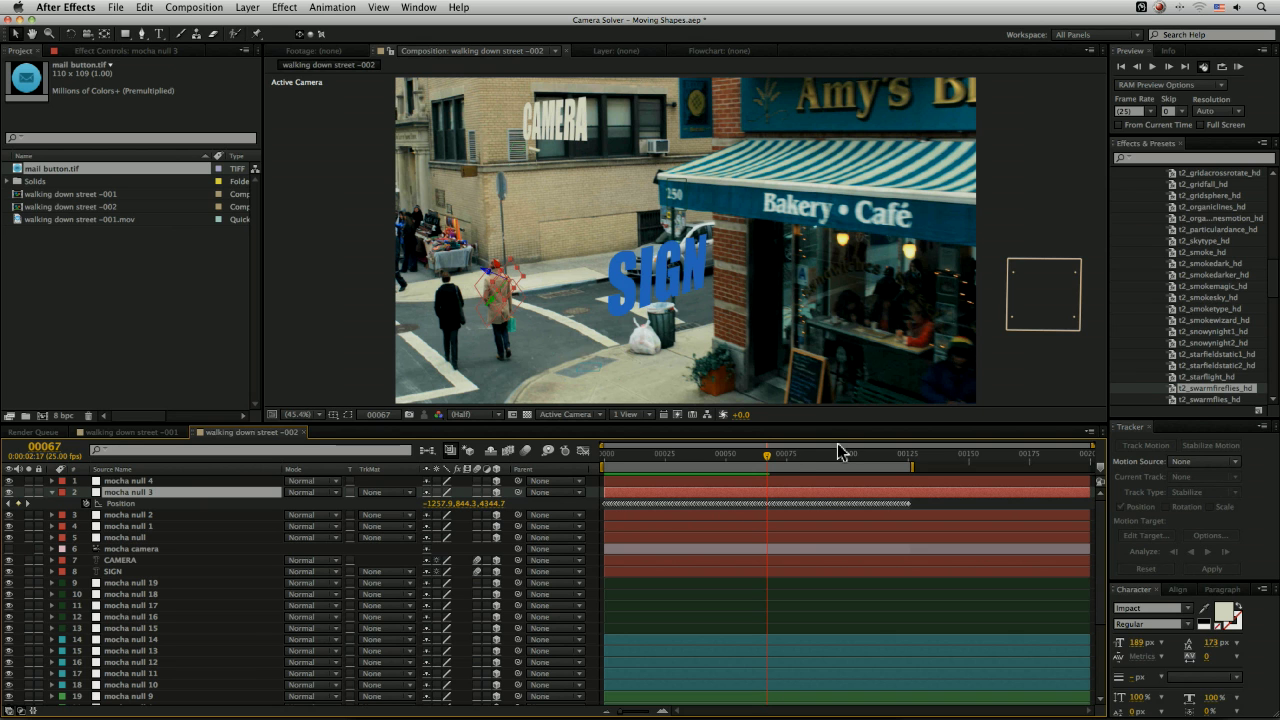
{"action": "left_click_drag", "start_coordinate": [771, 458], "coordinate": [598, 462]}
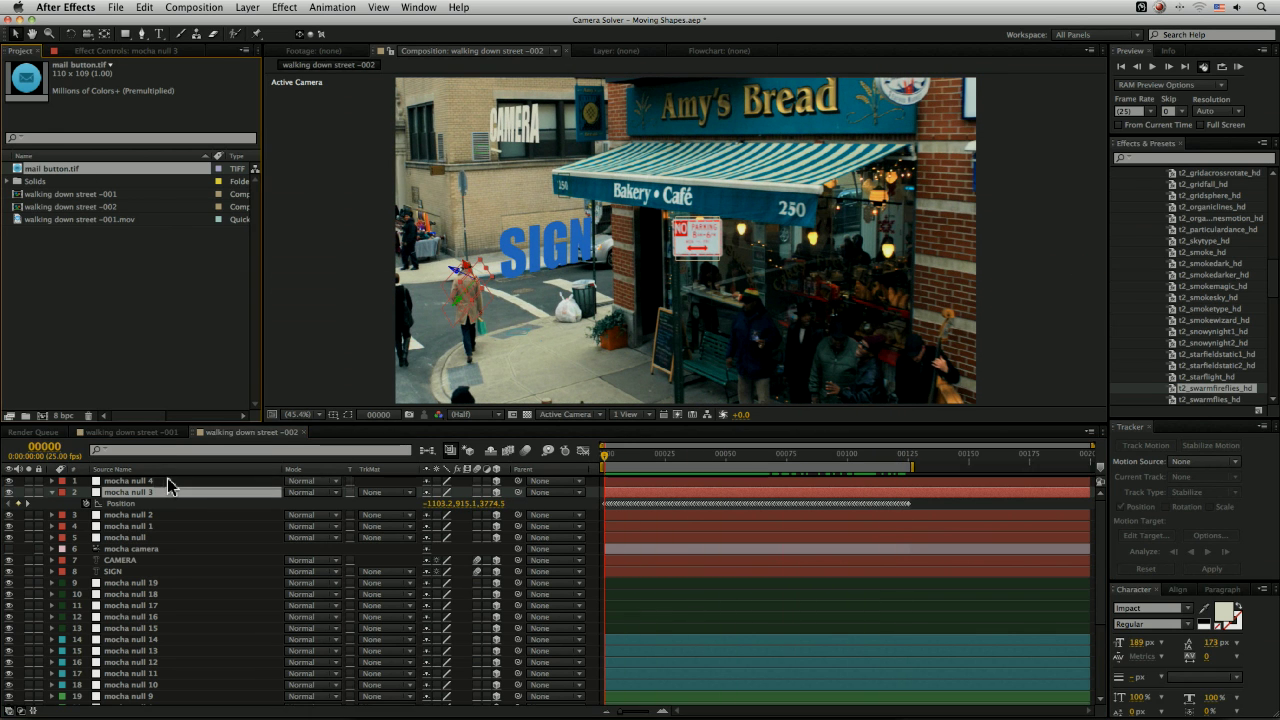
- Add mail button.tif as a 3D layer with mocha null 3's Position keyframes pasted on
{"action": "left_click_drag", "start_coordinate": [203, 492], "coordinate": [203, 487]}
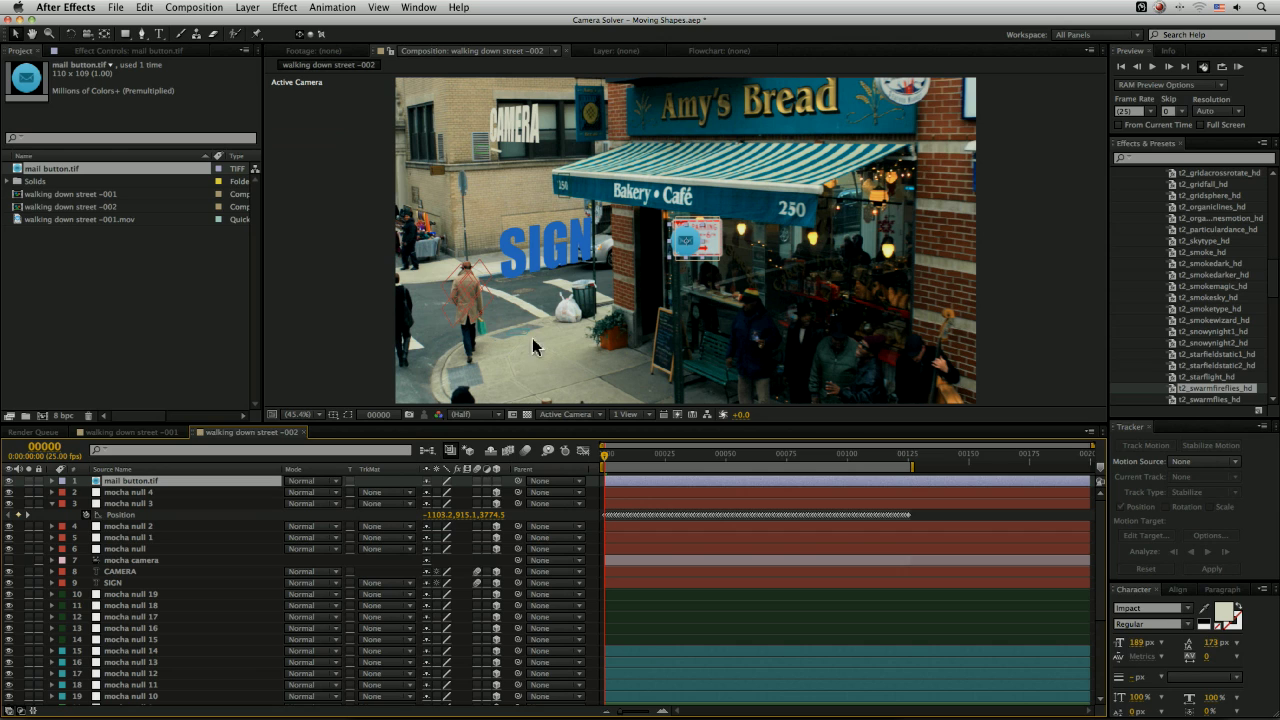
{"action": "left_click", "coordinate": [496, 481]}
{"action": "left_click", "coordinate": [144, 516]}
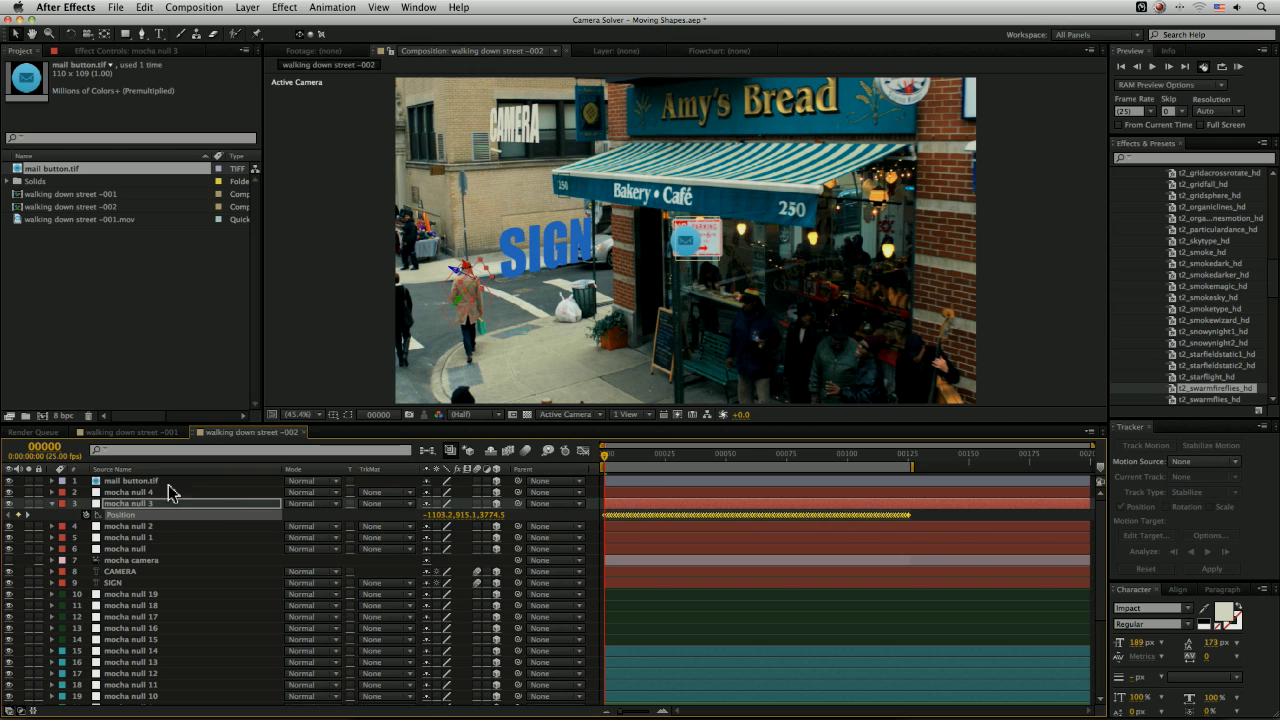
{"action": "left_click", "coordinate": [140, 481]}
{"action": "key", "text": "cmd+v"}
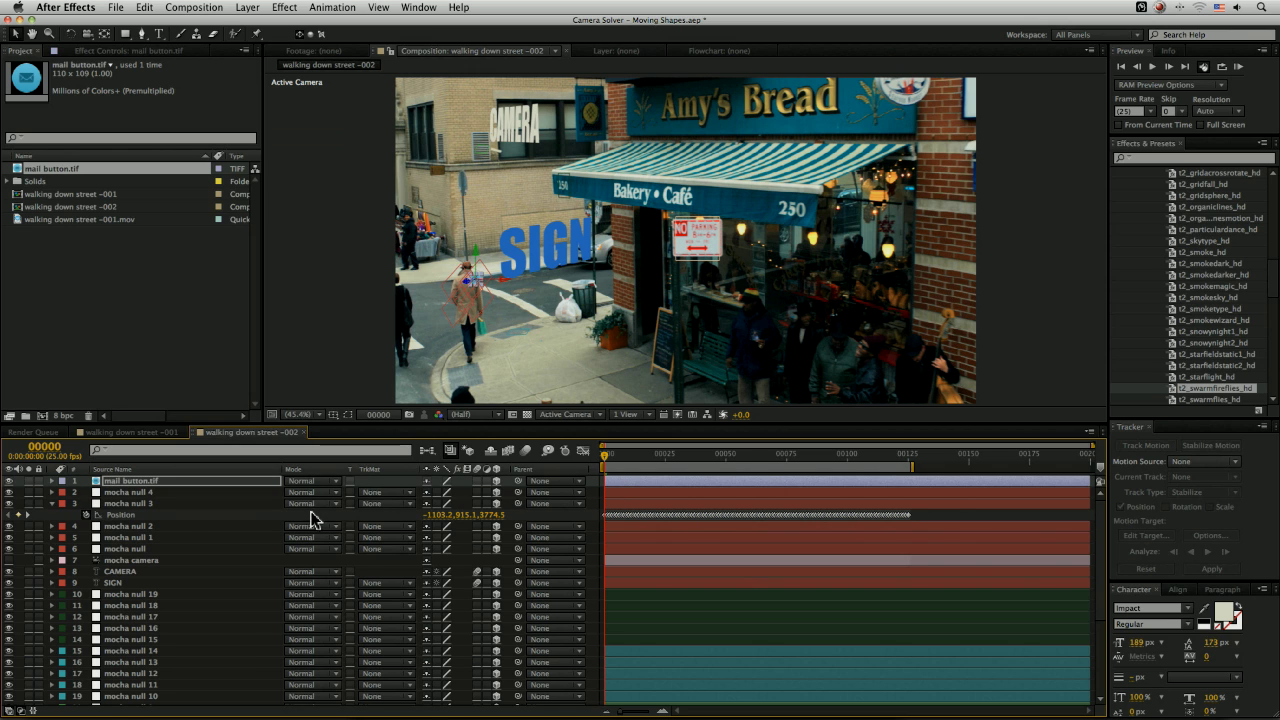
- Scale the mail button to 188%
{"action": "key", "text": "s"}
{"action": "left_click_drag", "start_coordinate": [440, 492], "coordinate": [496, 492]}
{"action": "left_click_drag", "start_coordinate": [8, 503], "coordinate": [9, 560]}
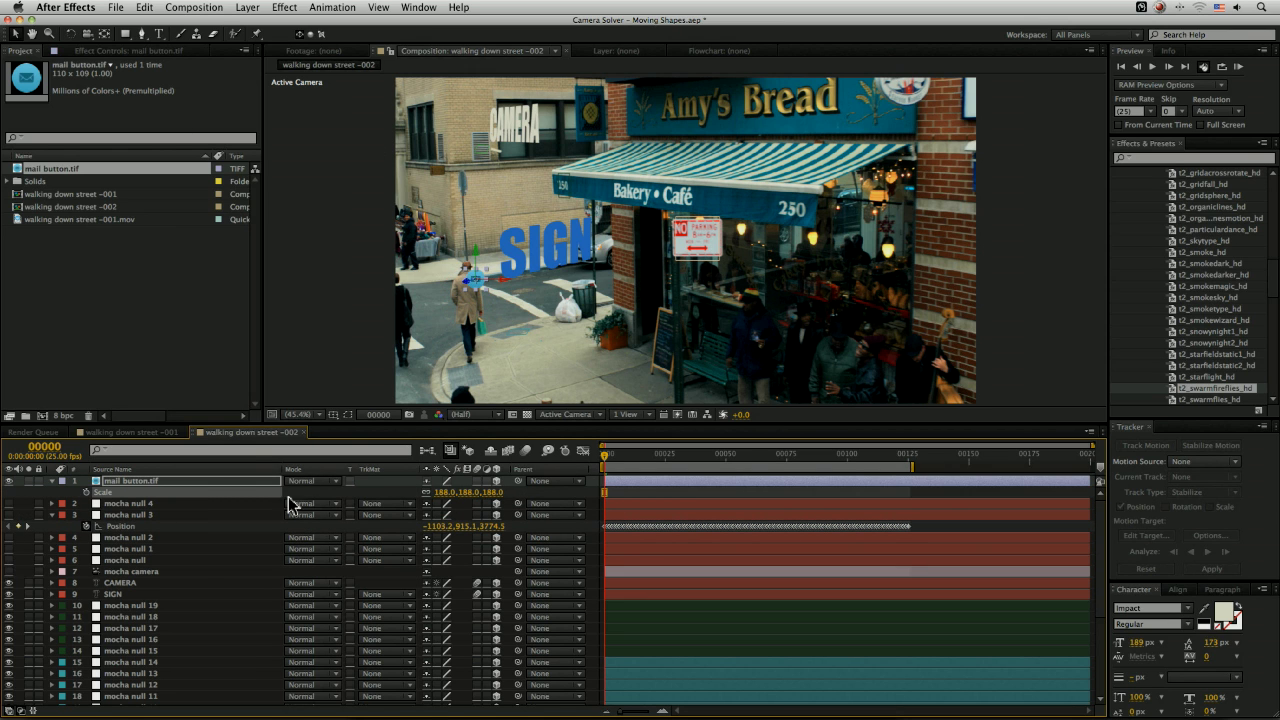
- Offset the mail button's whole Position path upward and left, above the man
{"action": "left_click", "coordinate": [180, 490]}
{"action": "left_click", "coordinate": [163, 482]}
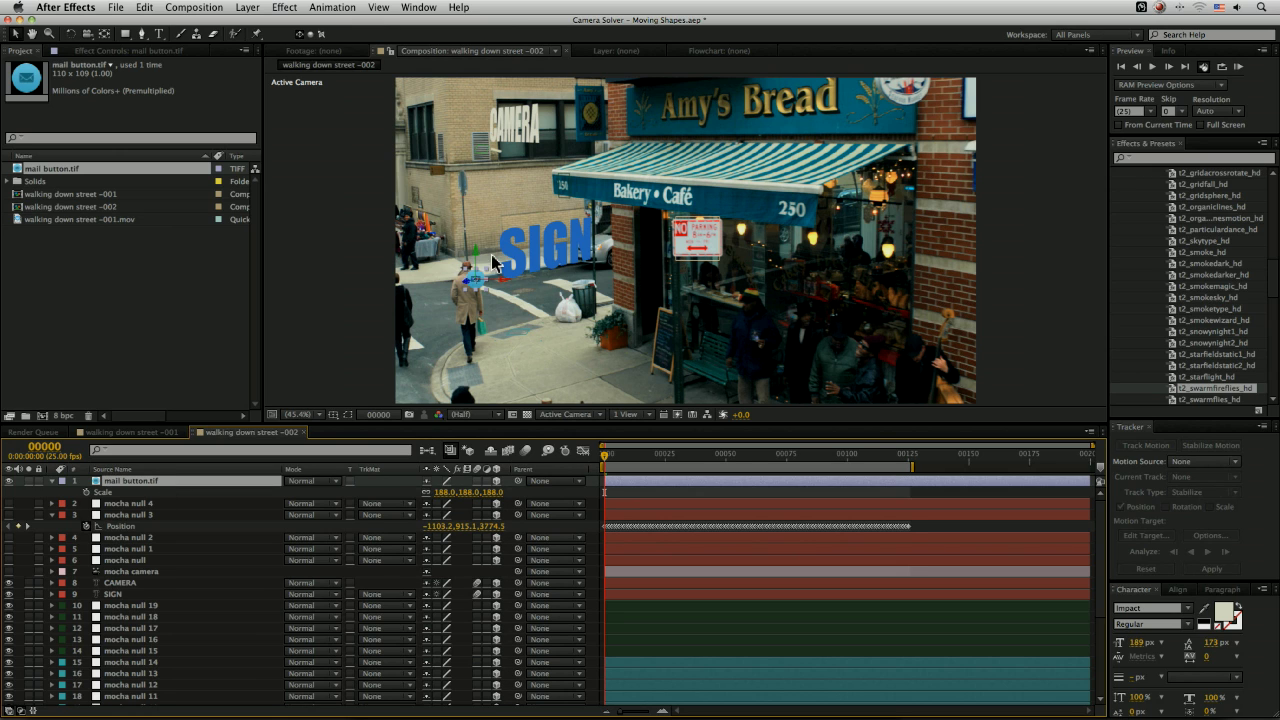
{"action": "key", "text": "ctrl+v"}
{"action": "left_click", "coordinate": [137, 493]}
{"action": "left_click_drag", "start_coordinate": [461, 492], "coordinate": [214, 517]}
{"action": "left_click_drag", "start_coordinate": [434, 492], "coordinate": [370, 495]}
{"action": "left_click_drag", "start_coordinate": [465, 496], "coordinate": [442, 496]}
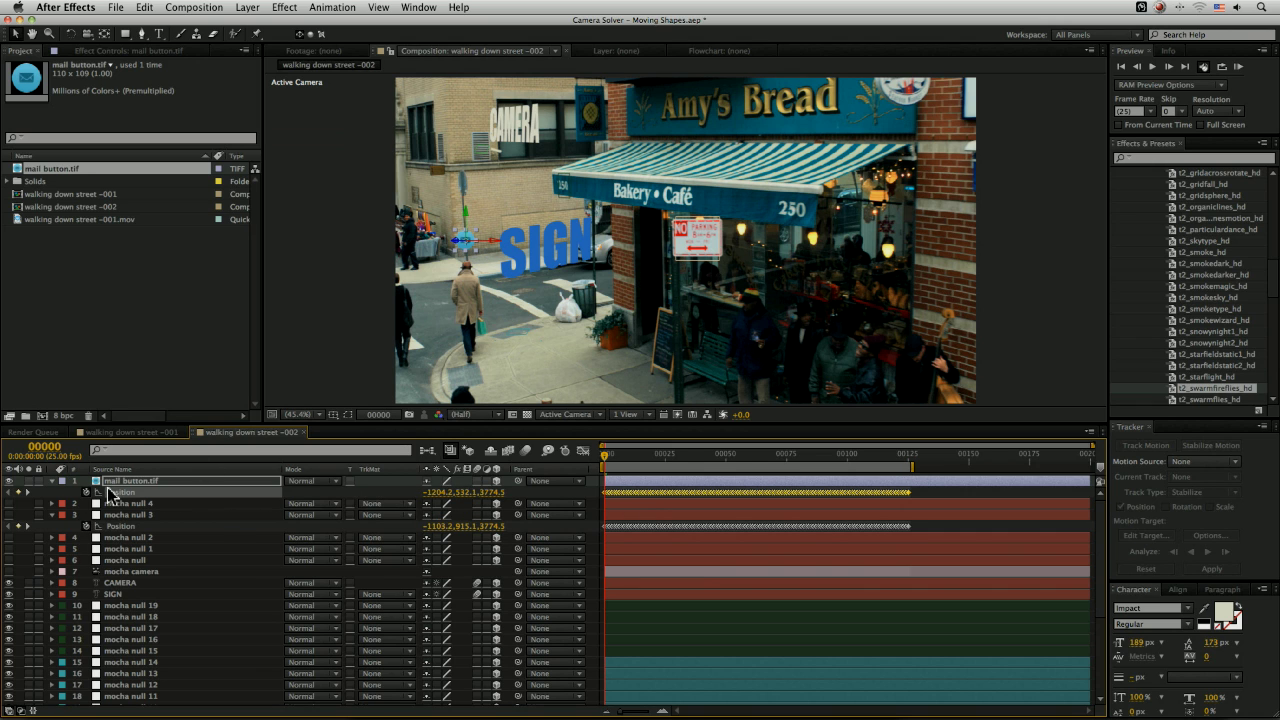
- Set the mail button's Orientation to 0°, 310°, 0°, turning it edge-on to the street
{"action": "key", "text": "shift+r"}
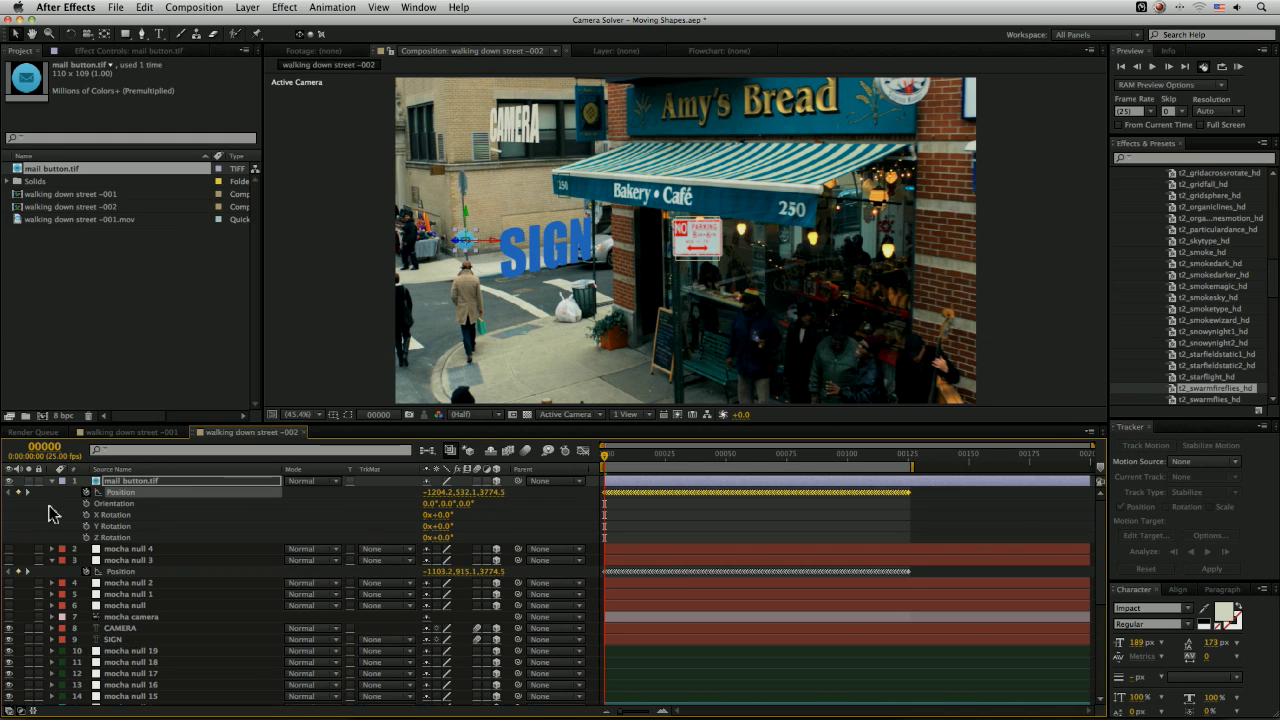
{"action": "left_click", "coordinate": [120, 492]}
{"action": "left_click", "coordinate": [140, 512]}
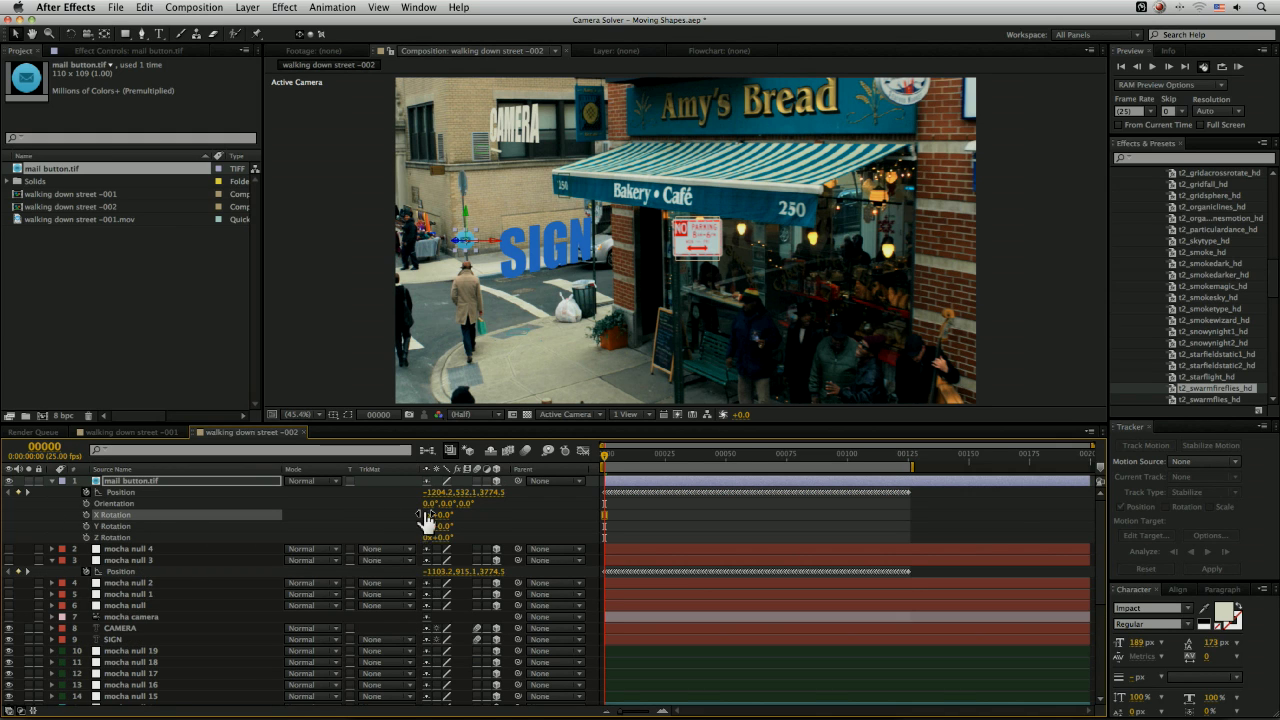
{"action": "left_click", "coordinate": [438, 504]}
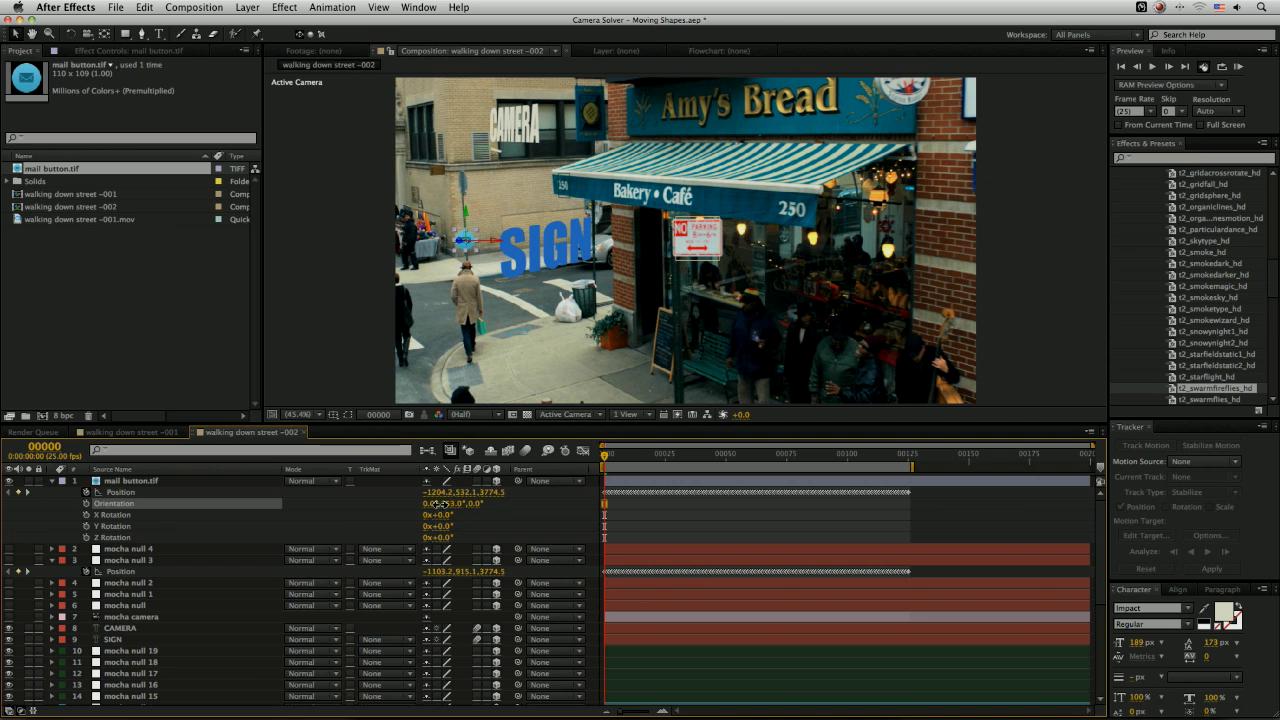
{"action": "left_click_drag", "start_coordinate": [430, 504], "coordinate": [386, 514]}
{"action": "left_click", "coordinate": [71, 520]}
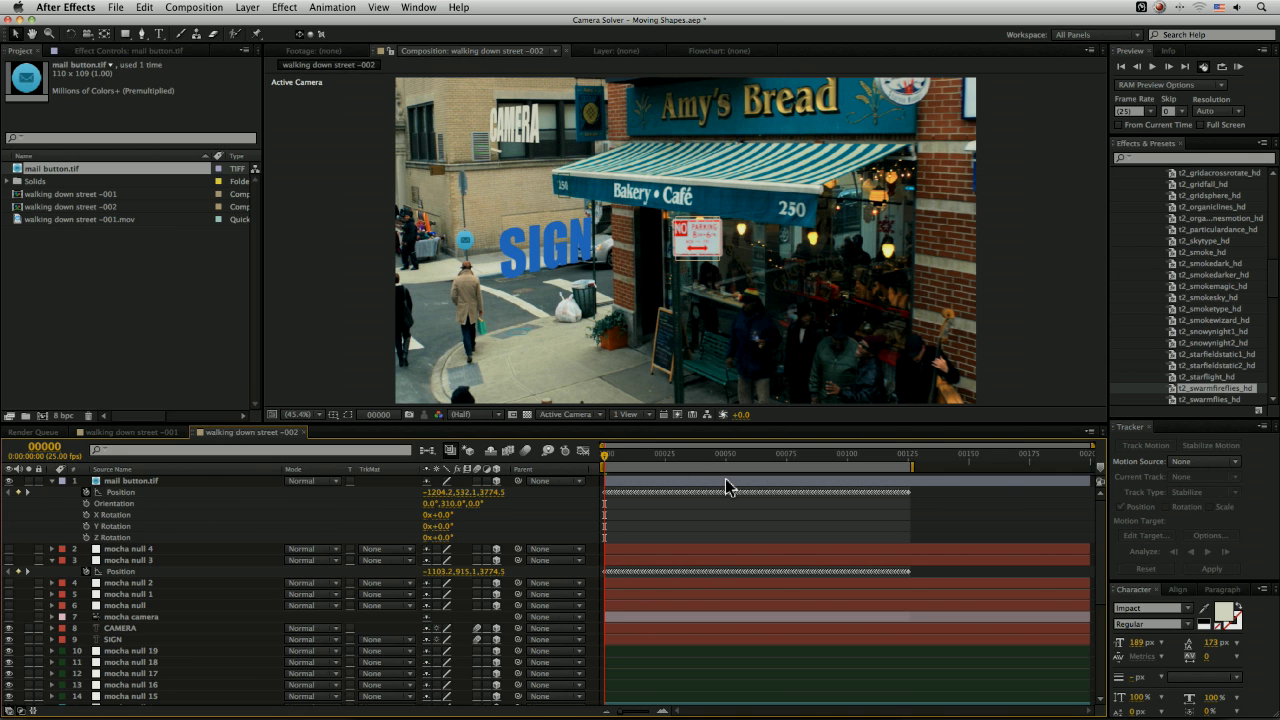
- RAM-preview the walking down street -002 comp to check the mail button riding on the man
{"action": "key", "text": "KP_0"}
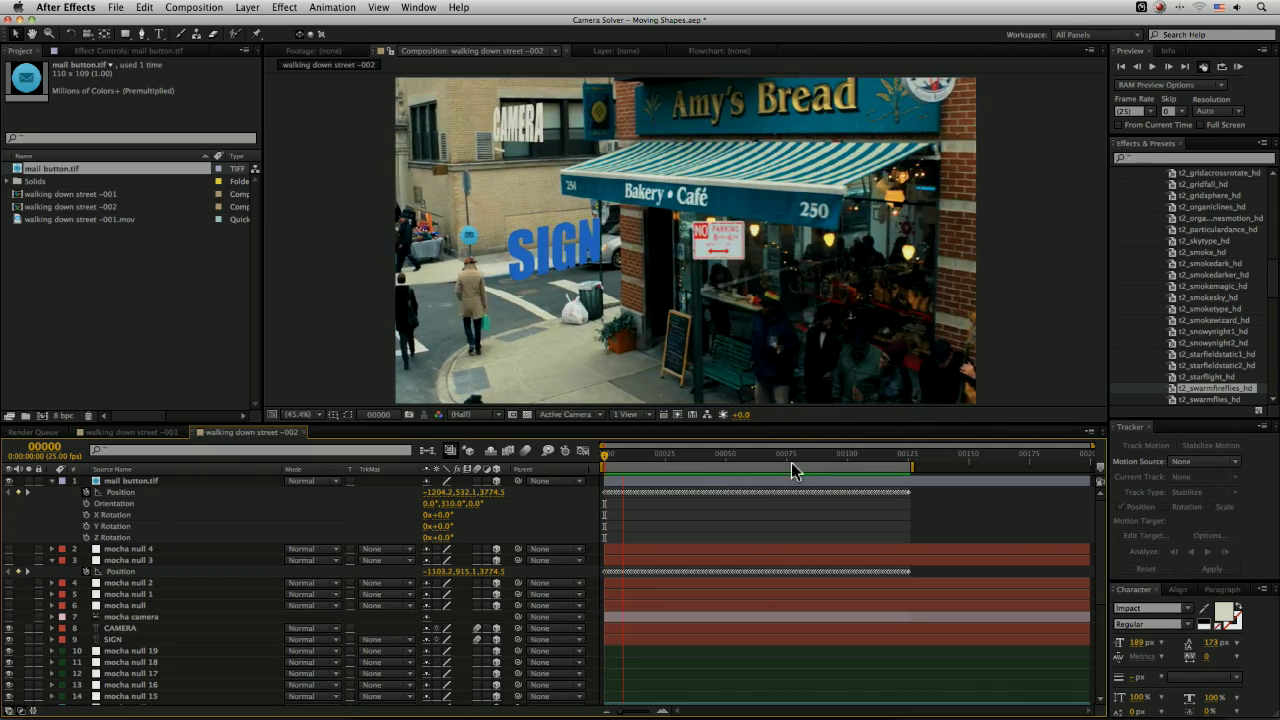